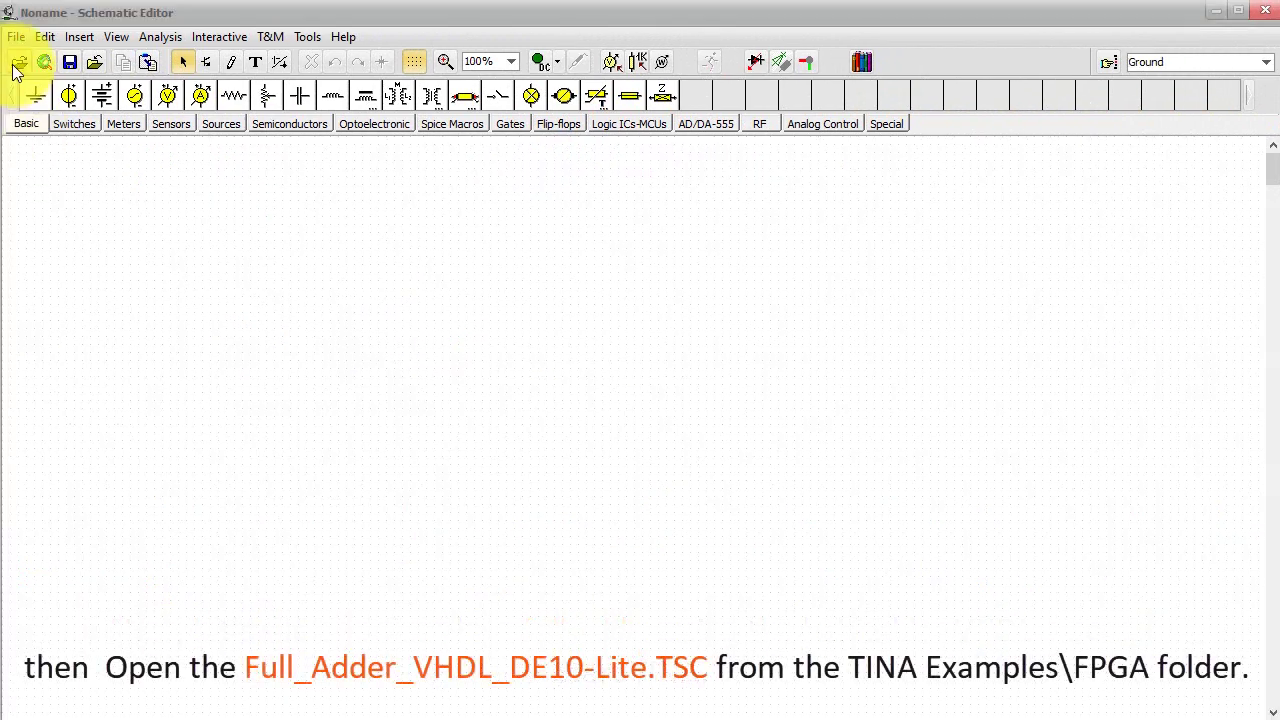
Step: Open the Full_Adder_VHDL_DE10-Lite.TSC example from TINA's FPGA examples folder
left_click(15, 35)
left_click(60, 107)
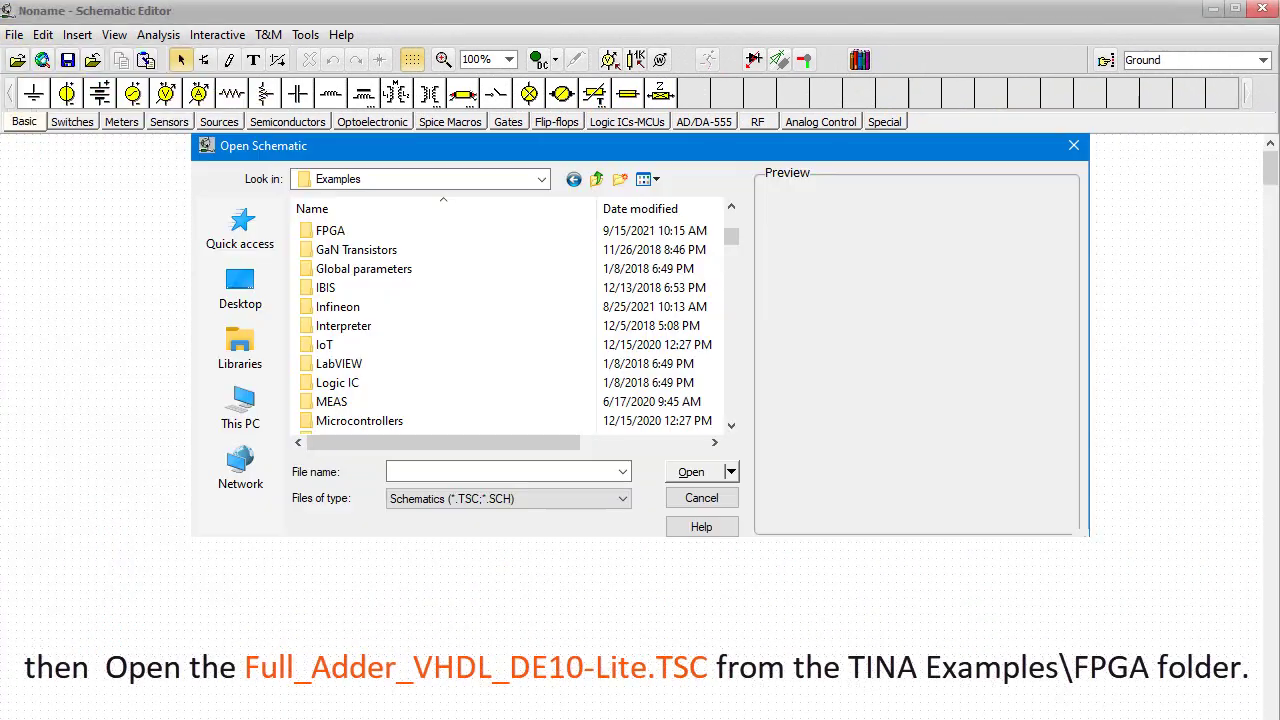
double_click(437, 235)
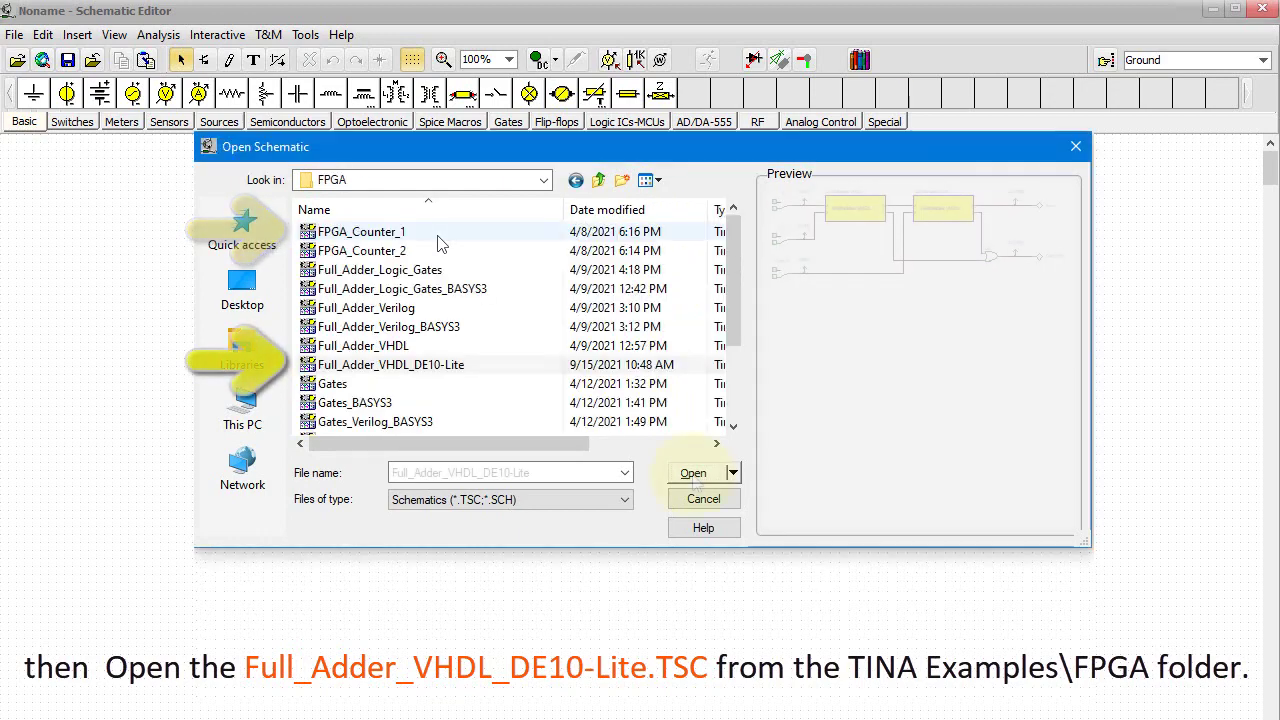
left_click(692, 474)
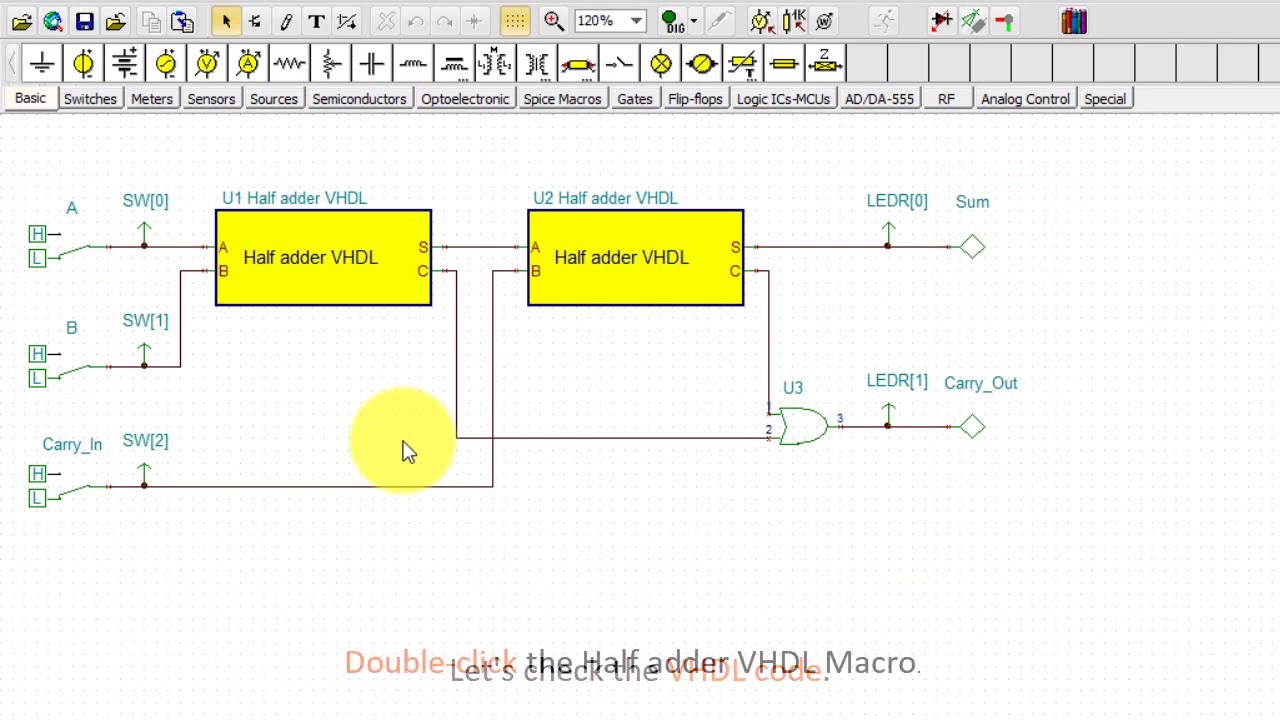
double_click(355, 285)
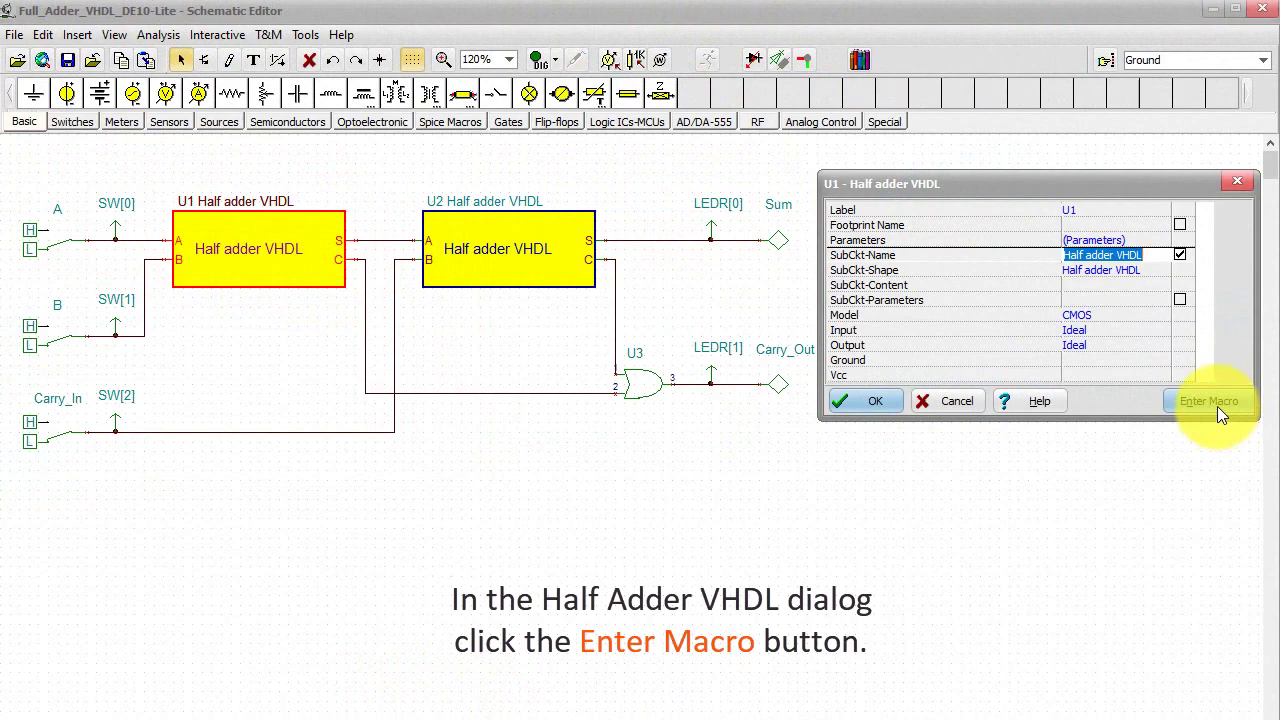
left_click(1210, 401)
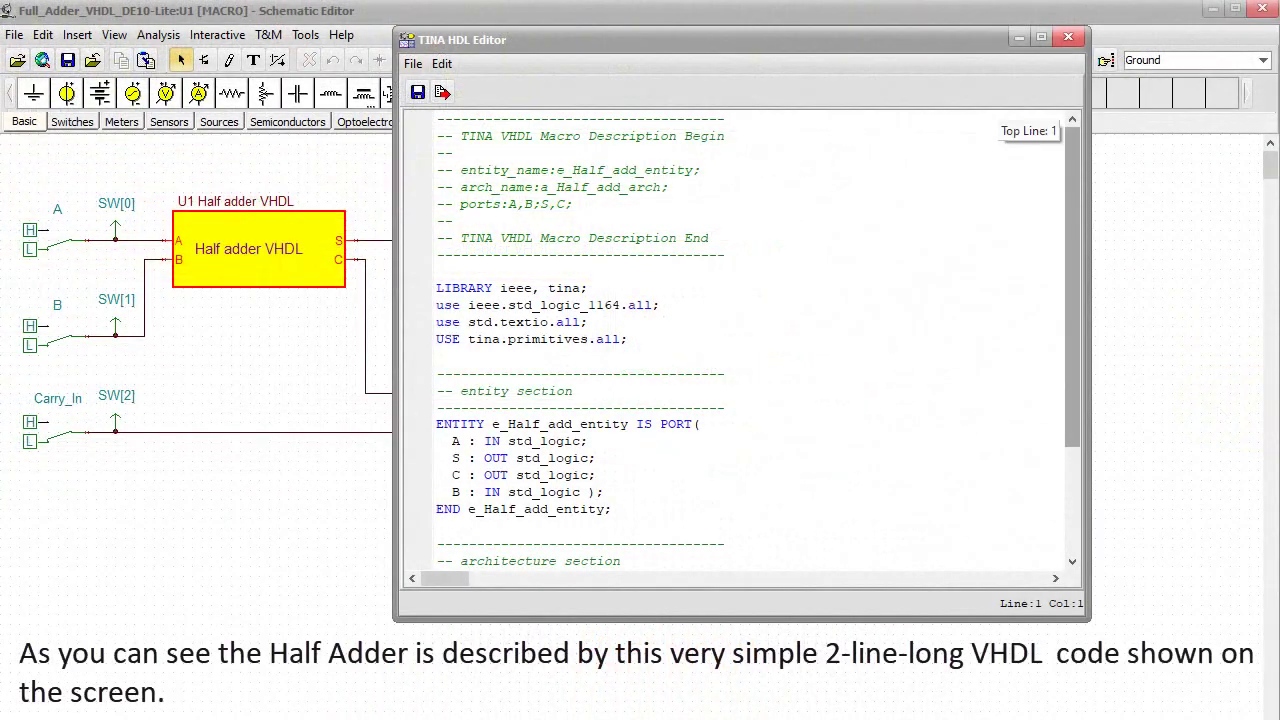
left_click_drag(1072, 288, 1072, 391)
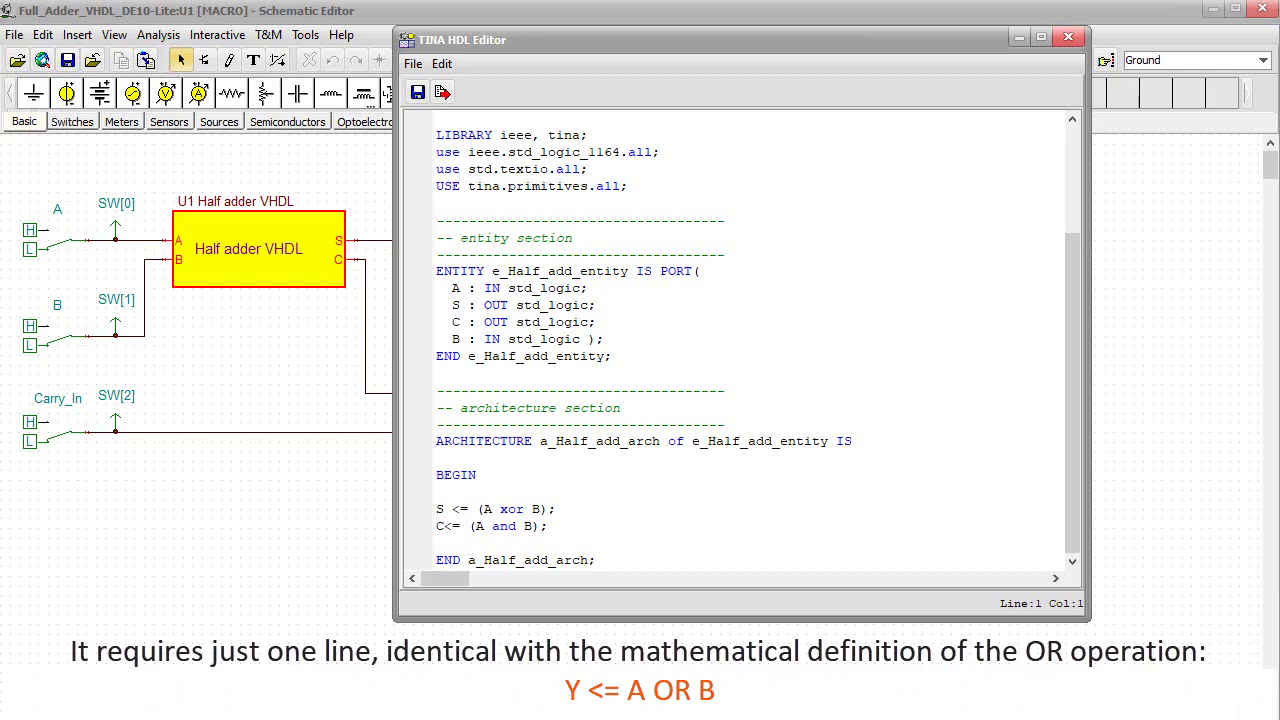
left_click(1067, 39)
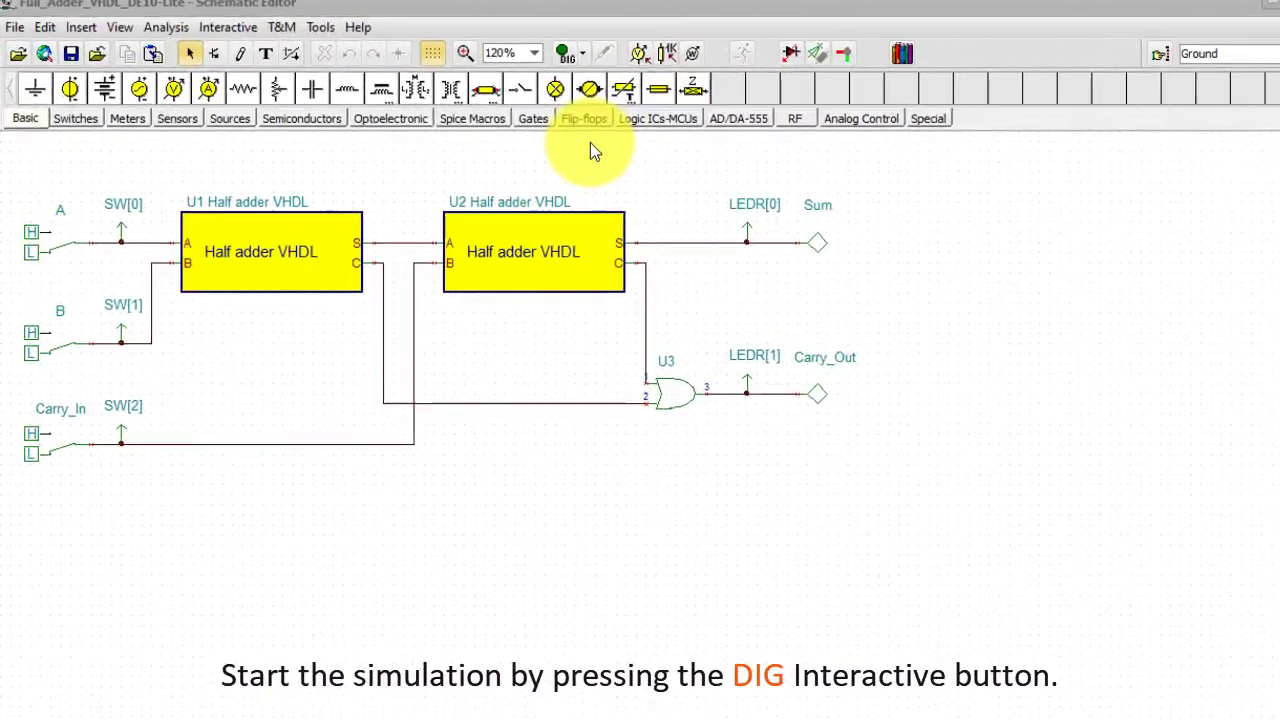
Step: Start the Digital interactive simulation with A, B and Carry_In all low
key("F9")
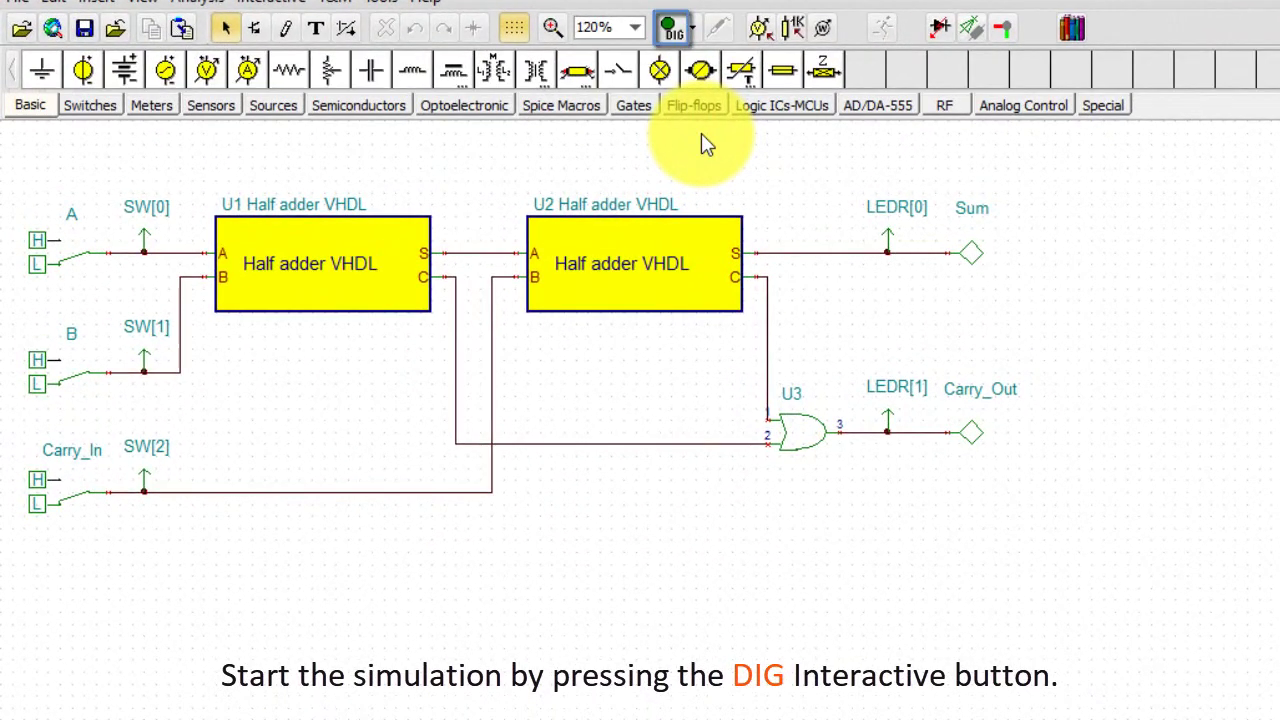
left_click(693, 33)
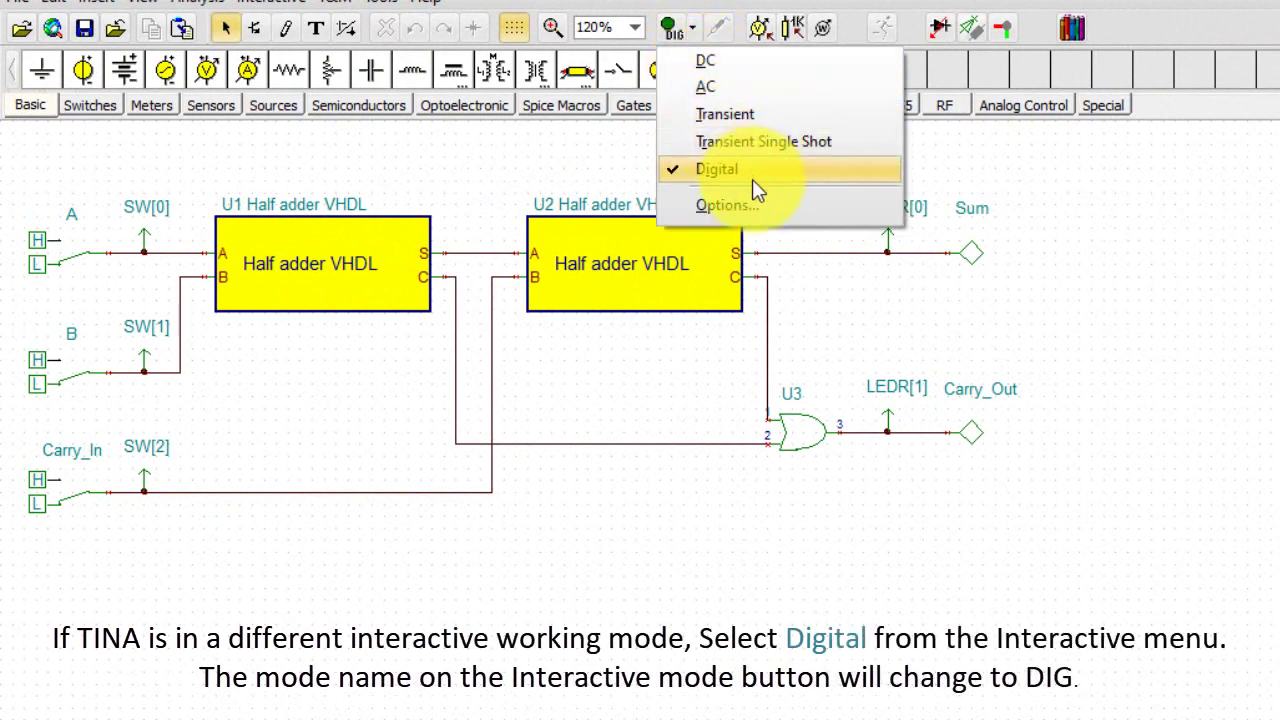
left_click(755, 180)
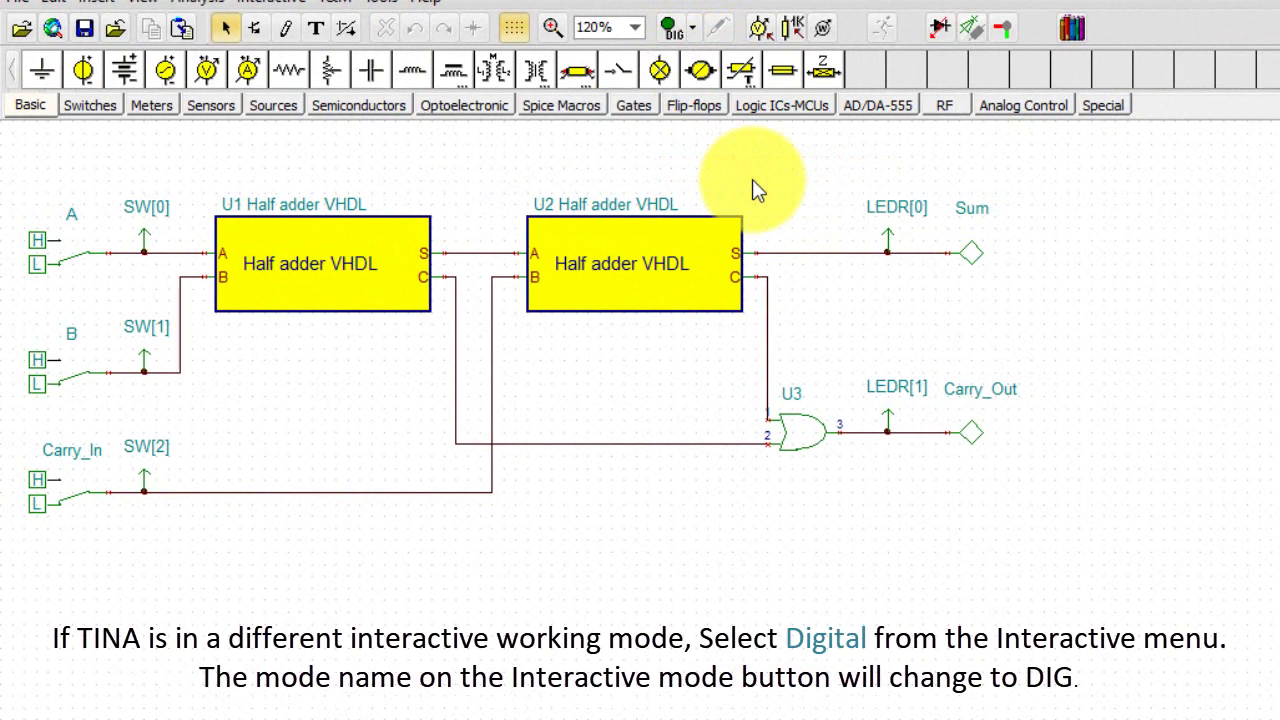
left_click(675, 37)
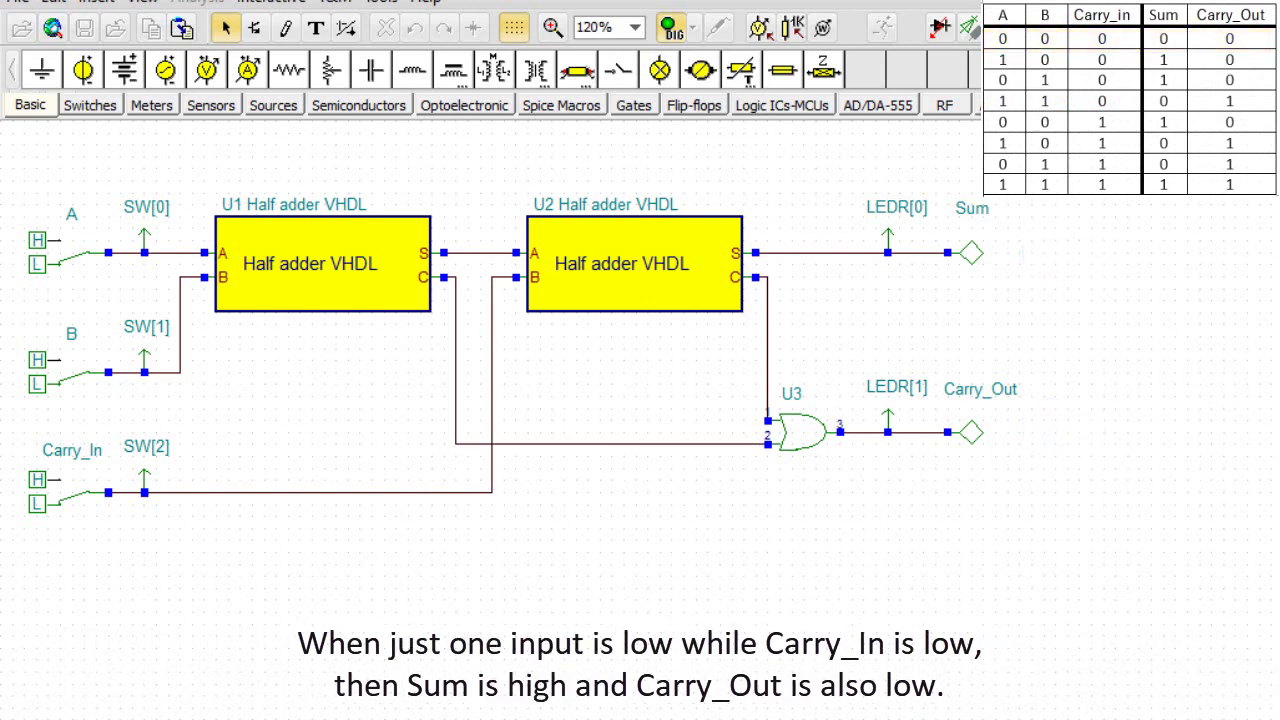
Step: With Carry_In low, toggle A and B through each combination, checking Sum and Carry_Out
left_click(88, 262)
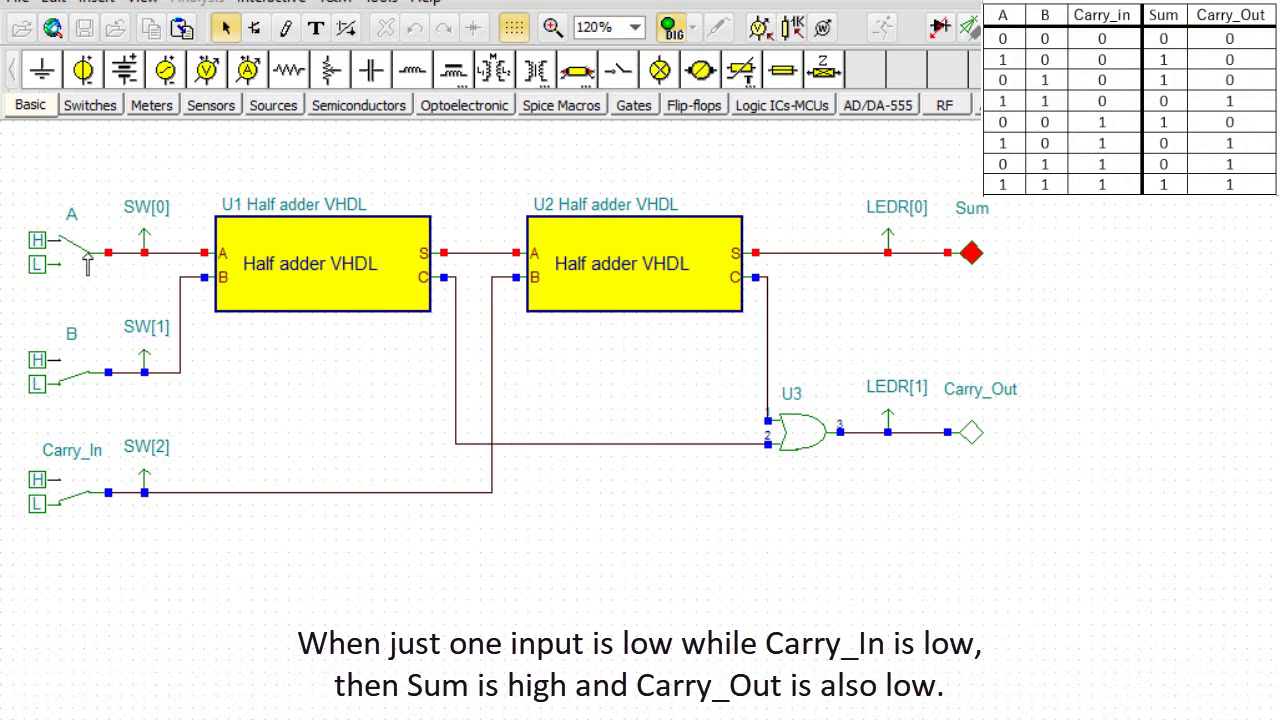
left_click(88, 262)
left_click(90, 365)
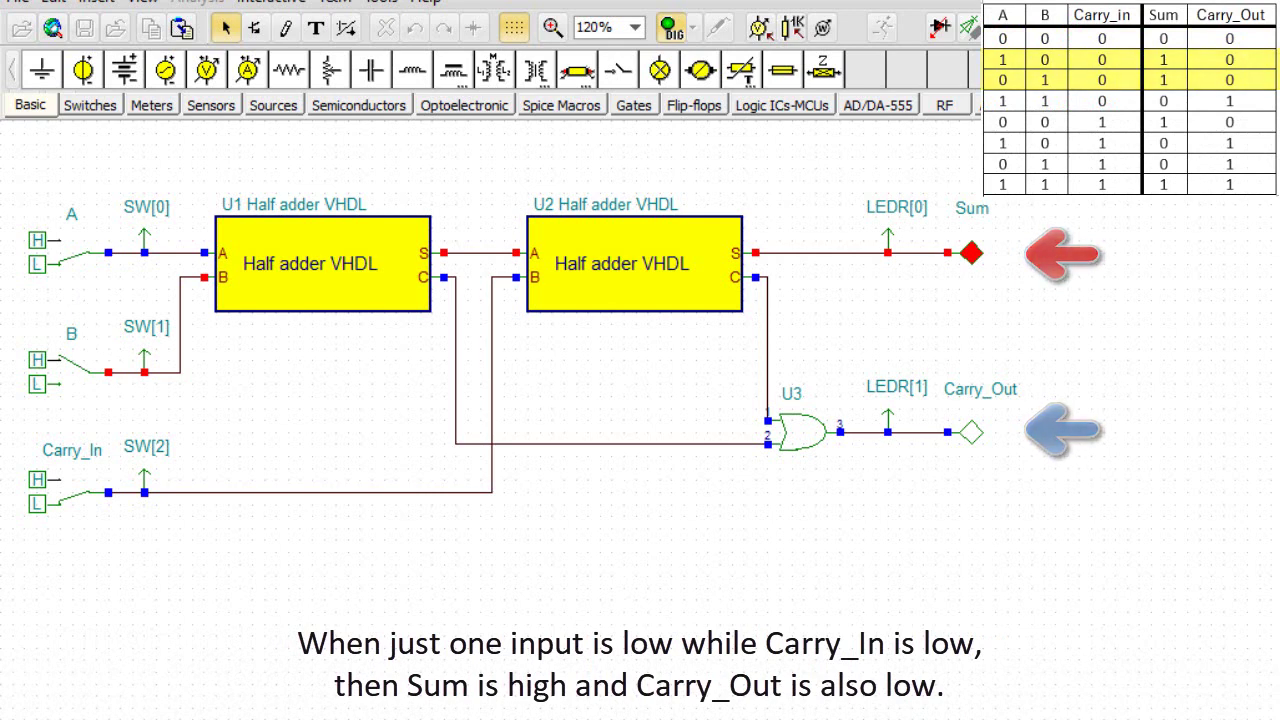
left_click(98, 264)
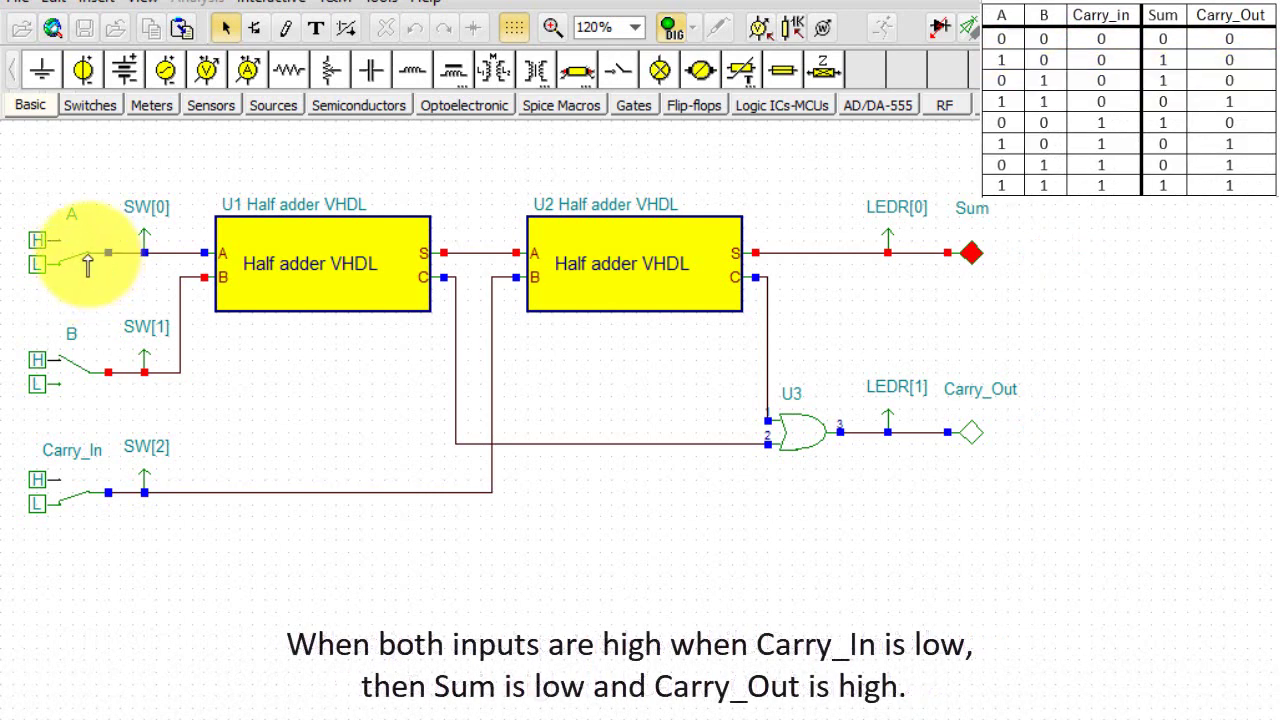
left_click(88, 262)
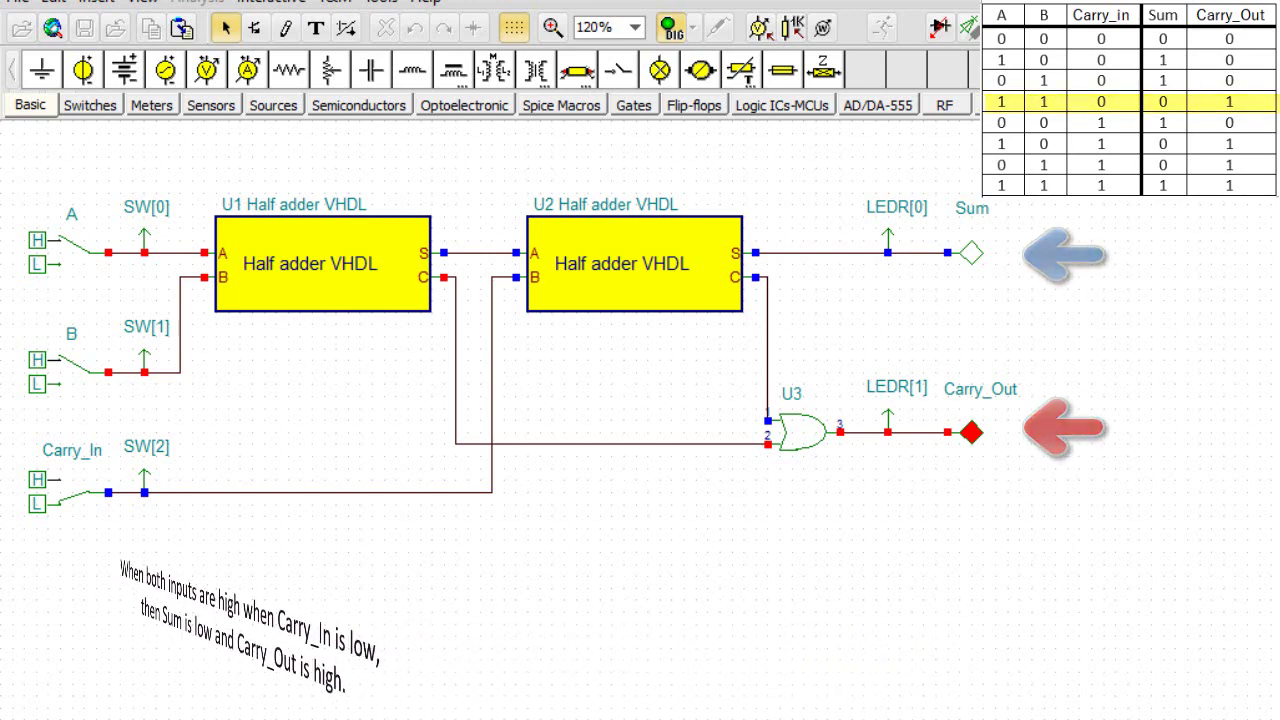
left_click(89, 257)
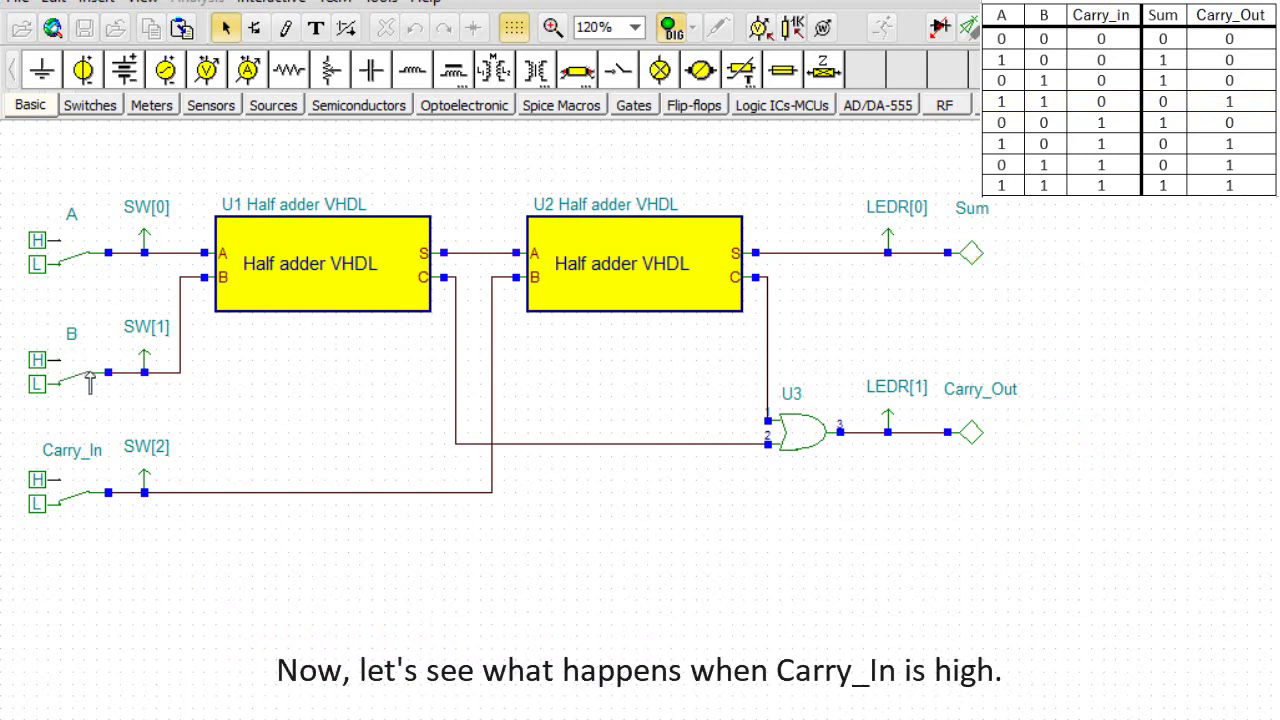
Step: Set Carry_In high and step A and B through each combination, checking the LEDs
left_click(88, 505)
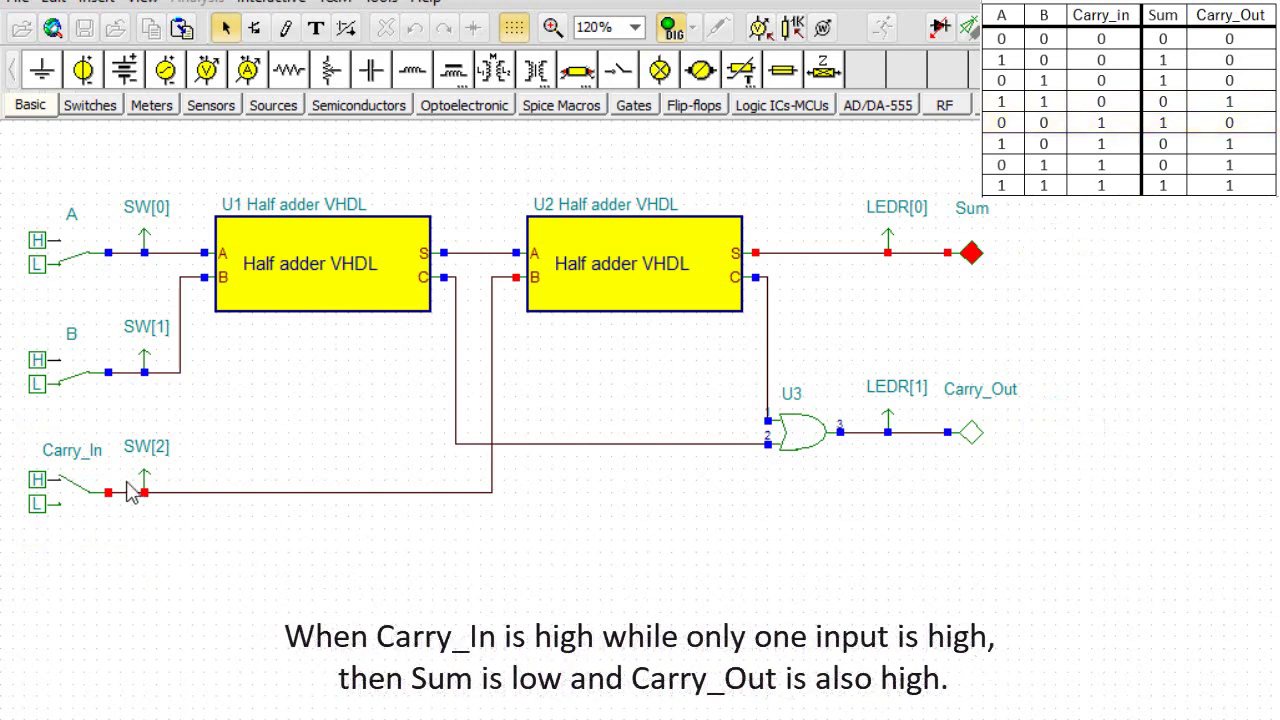
left_click(96, 266)
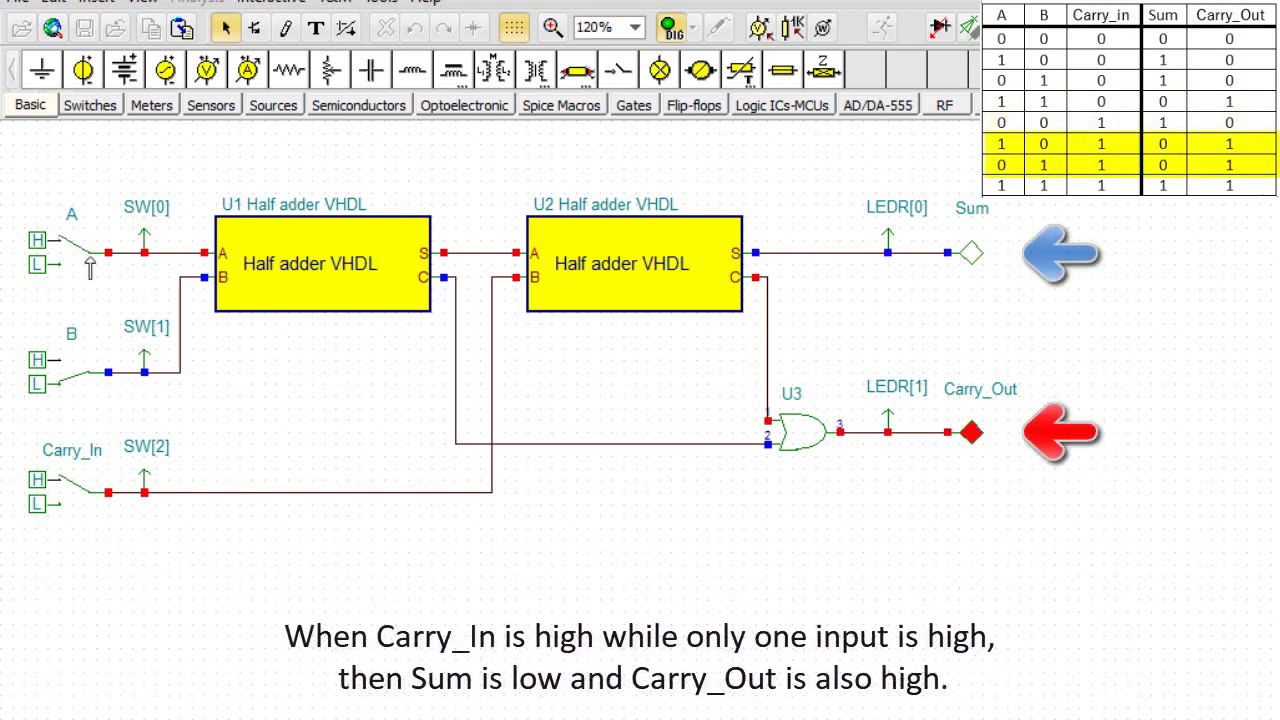
left_click(90, 262)
left_click(88, 376)
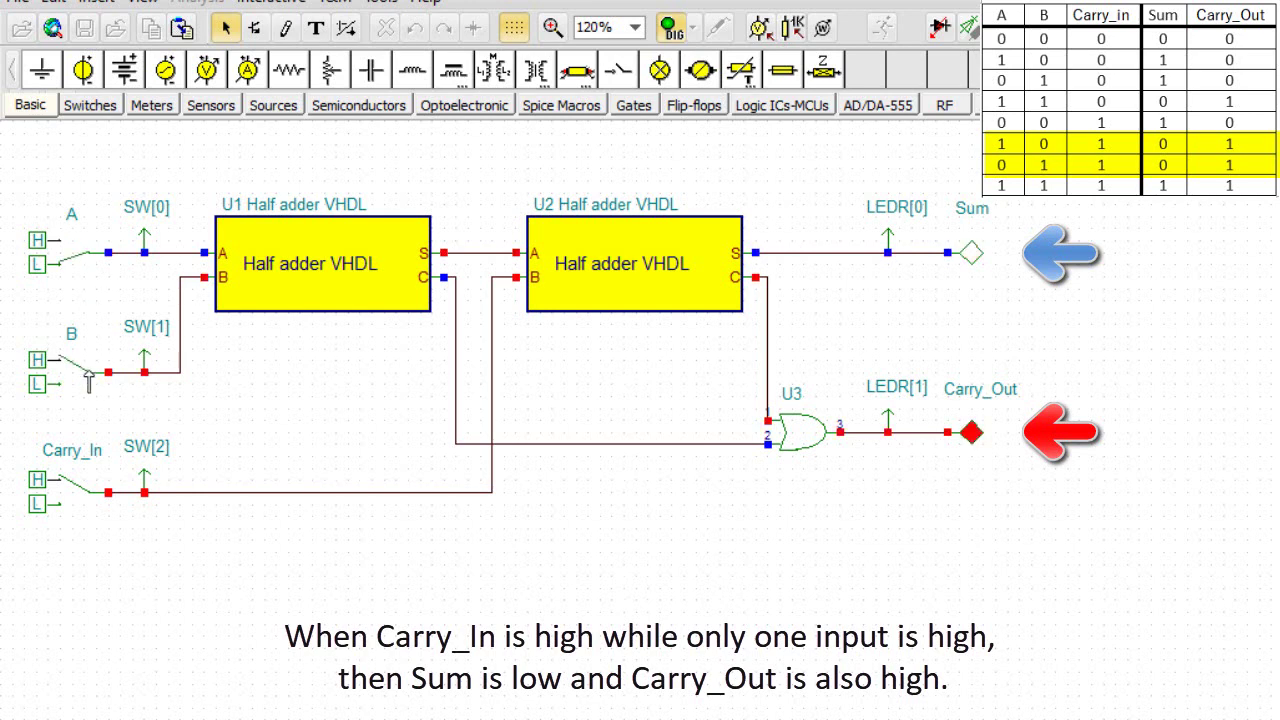
left_click(88, 262)
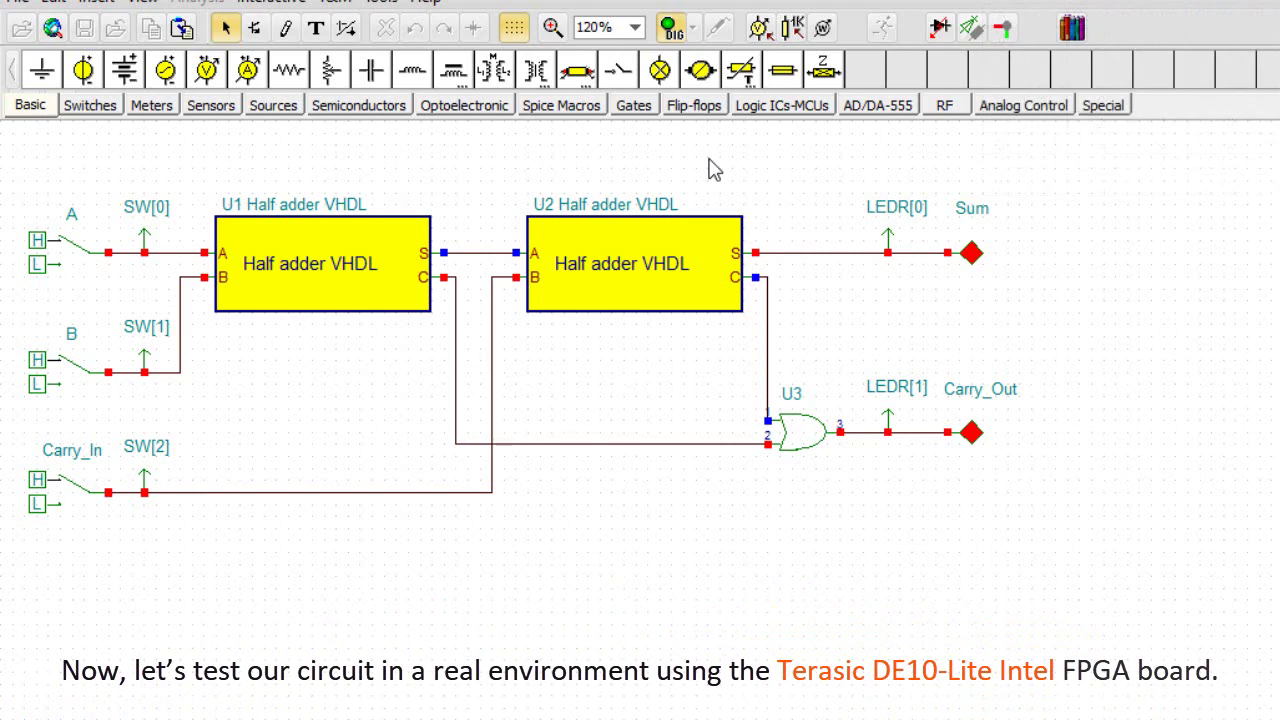
Step: Stop the digital interactive simulation with the DIG Interactive button
left_click(670, 30)
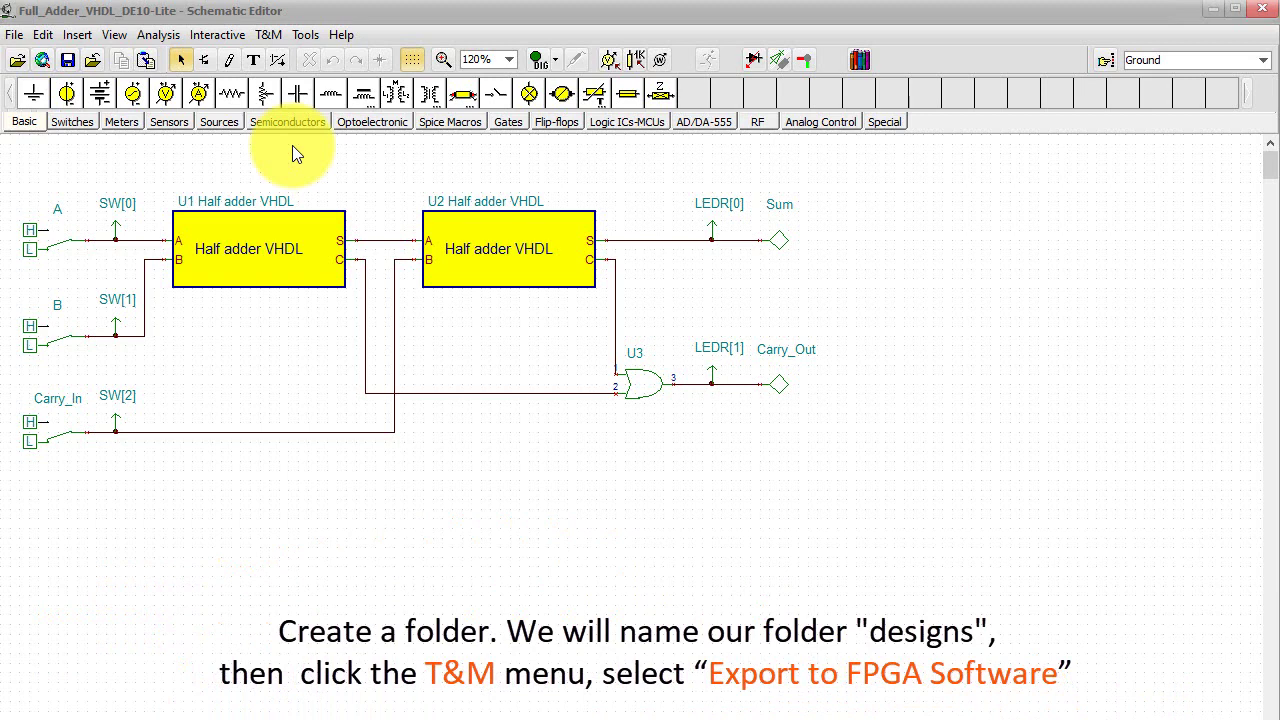
Step: Export for Intel Quartus, saving e_Half_add_entity.vhd, Full_Adder_VHDL_DE10_Lite.vhd and the QSF to designs
left_click(267, 36)
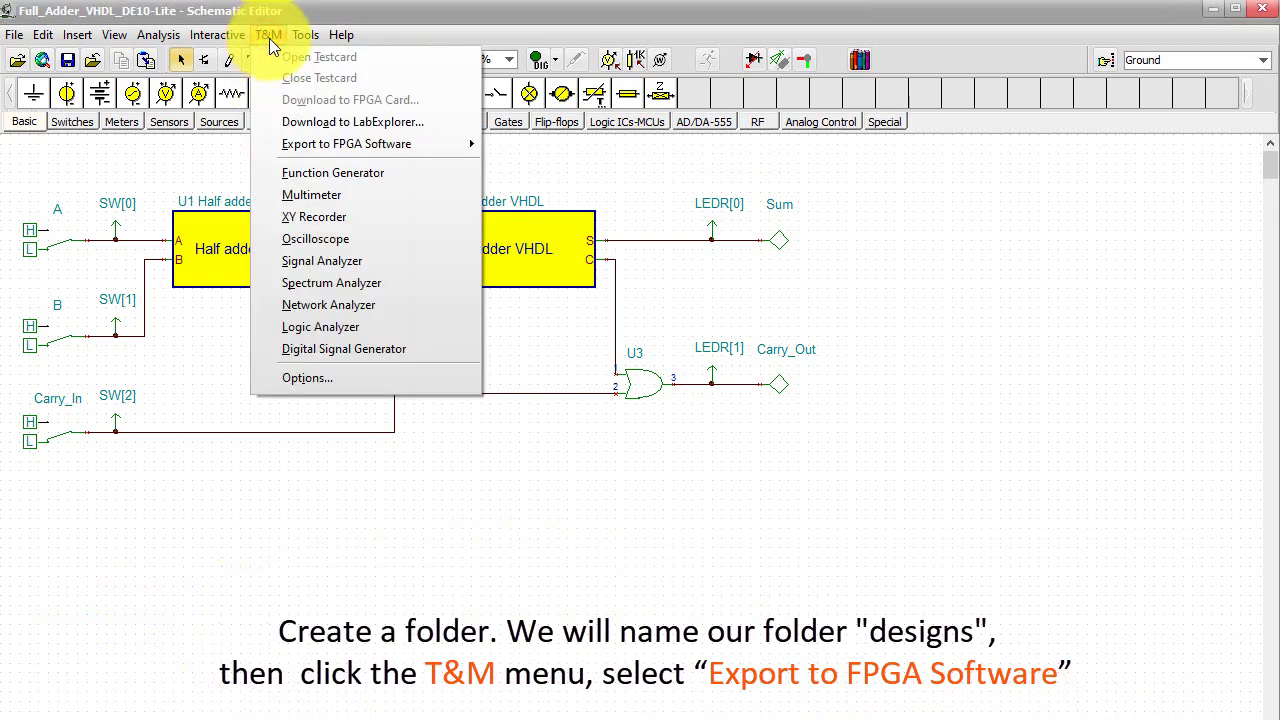
mouse_move(428, 141)
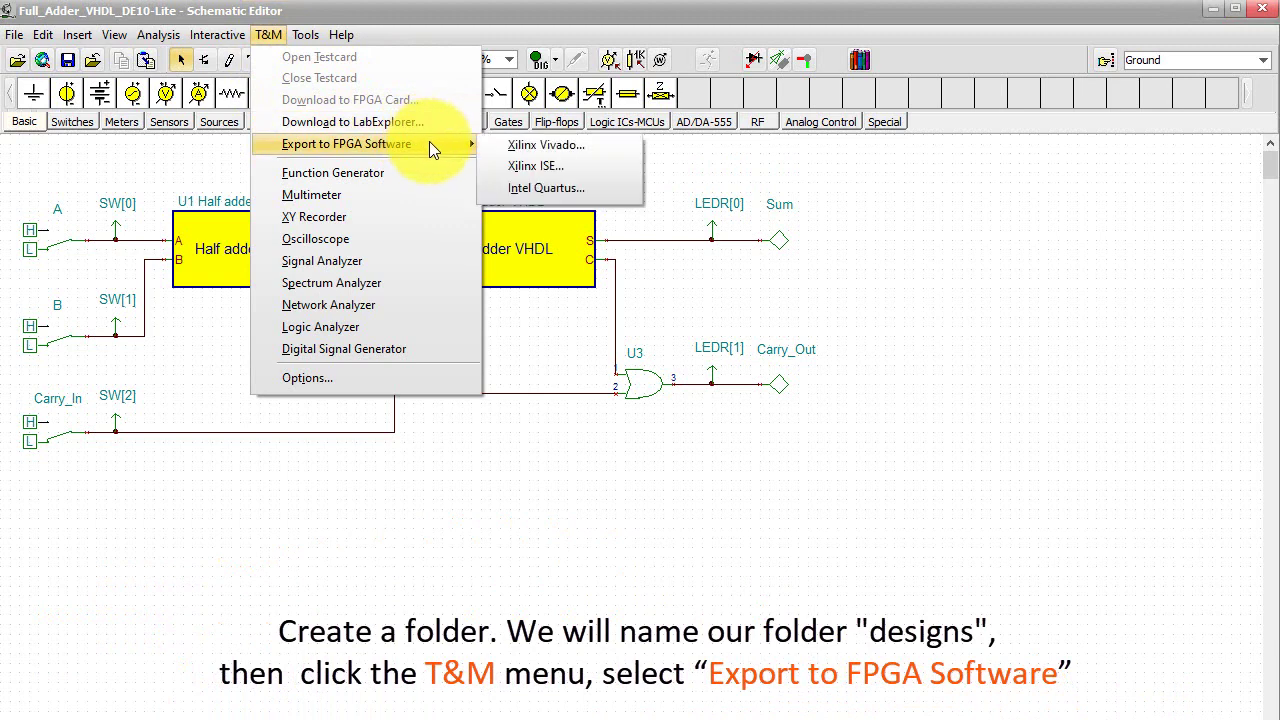
left_click(587, 194)
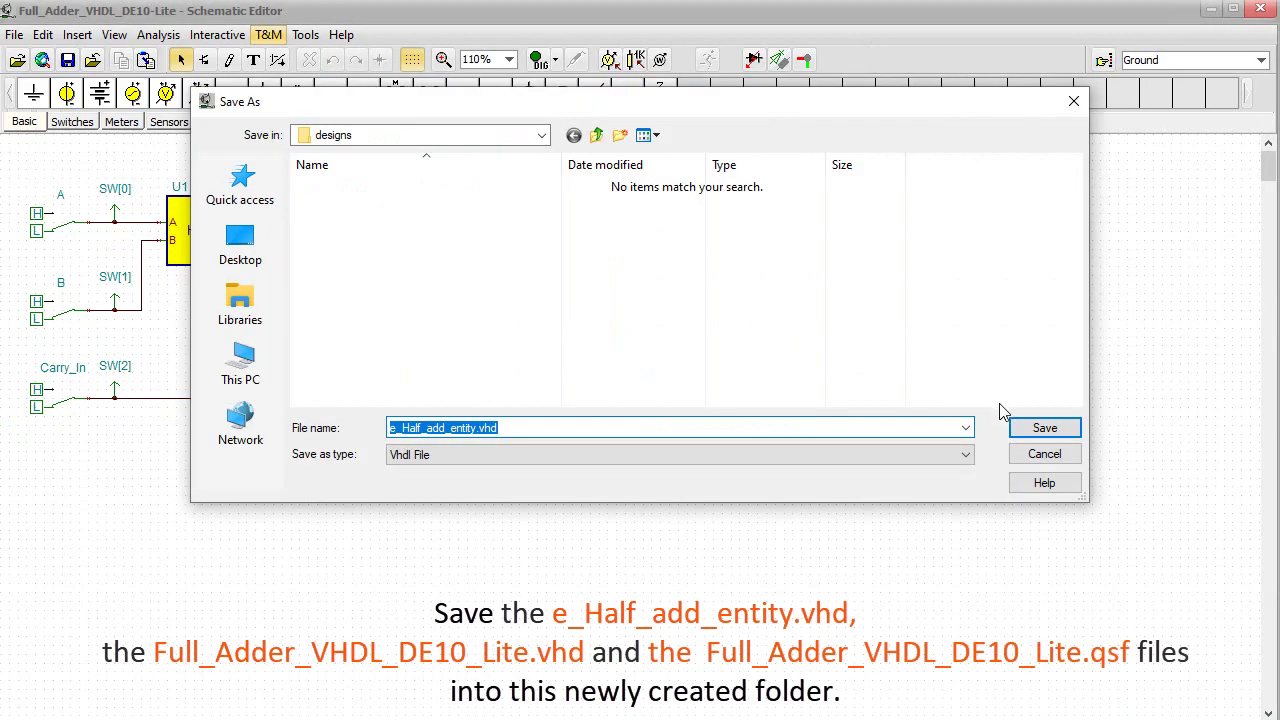
left_click(1030, 428)
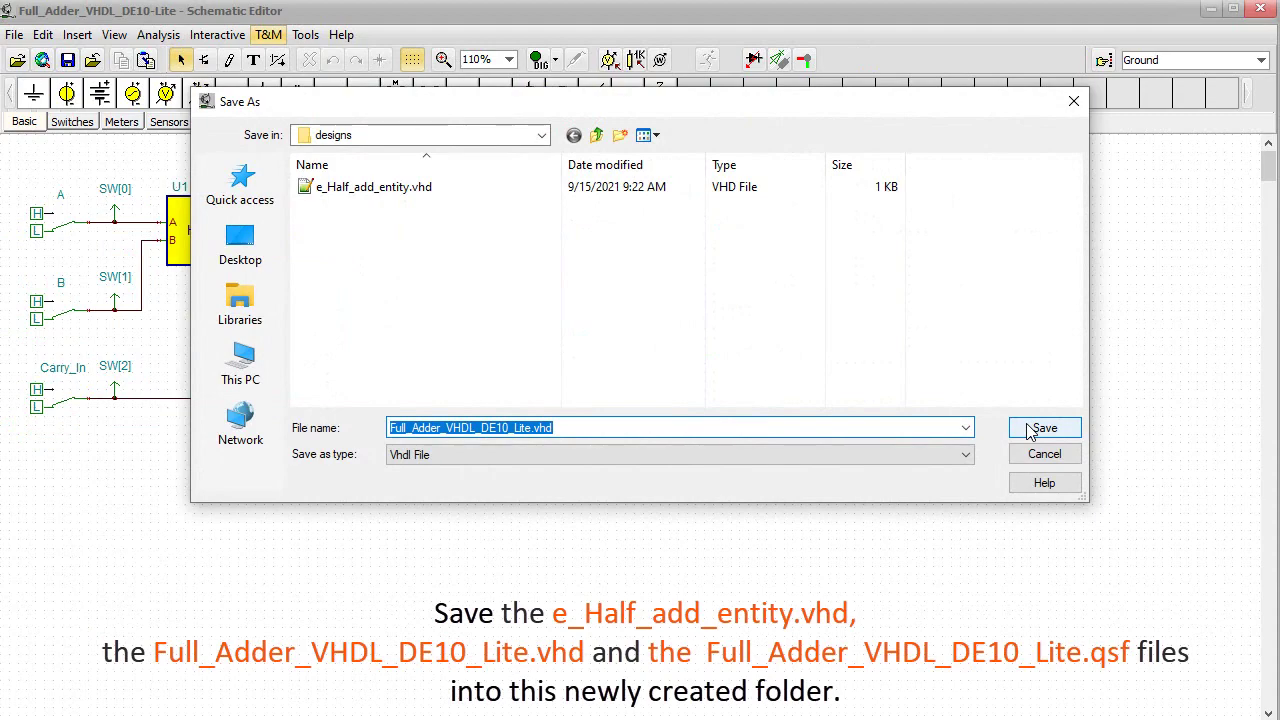
left_click(1030, 428)
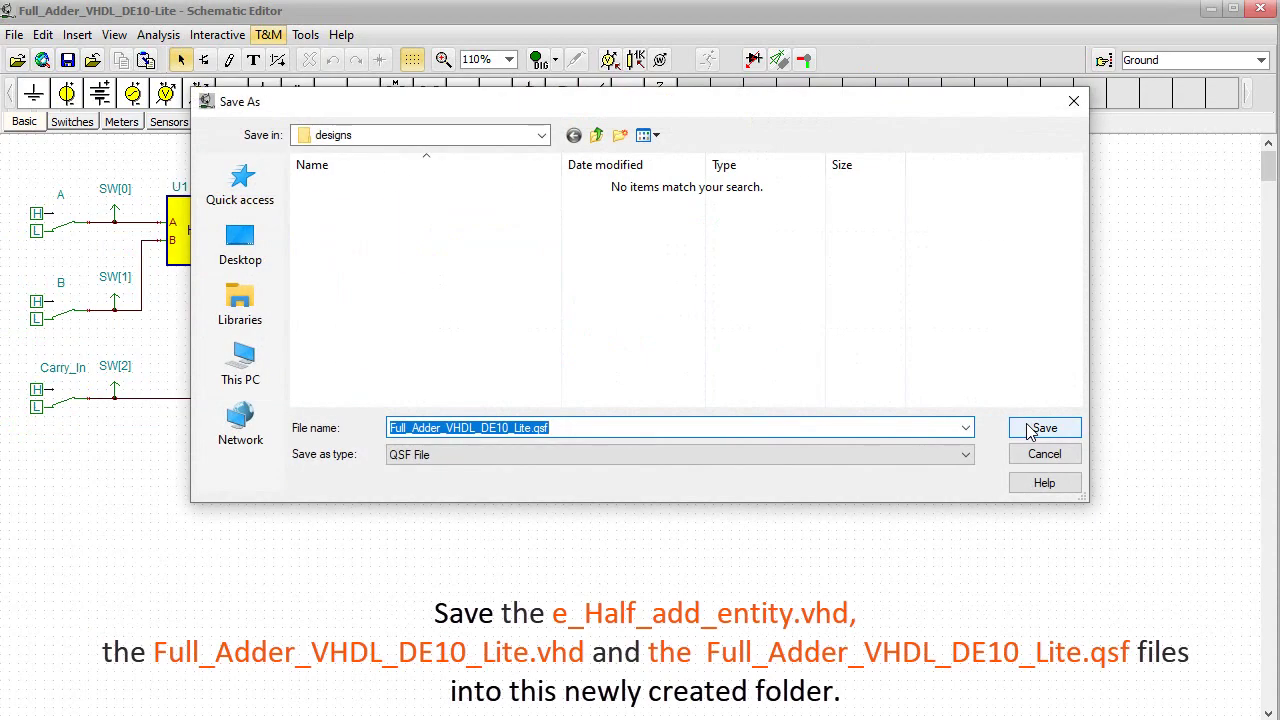
left_click(1030, 428)
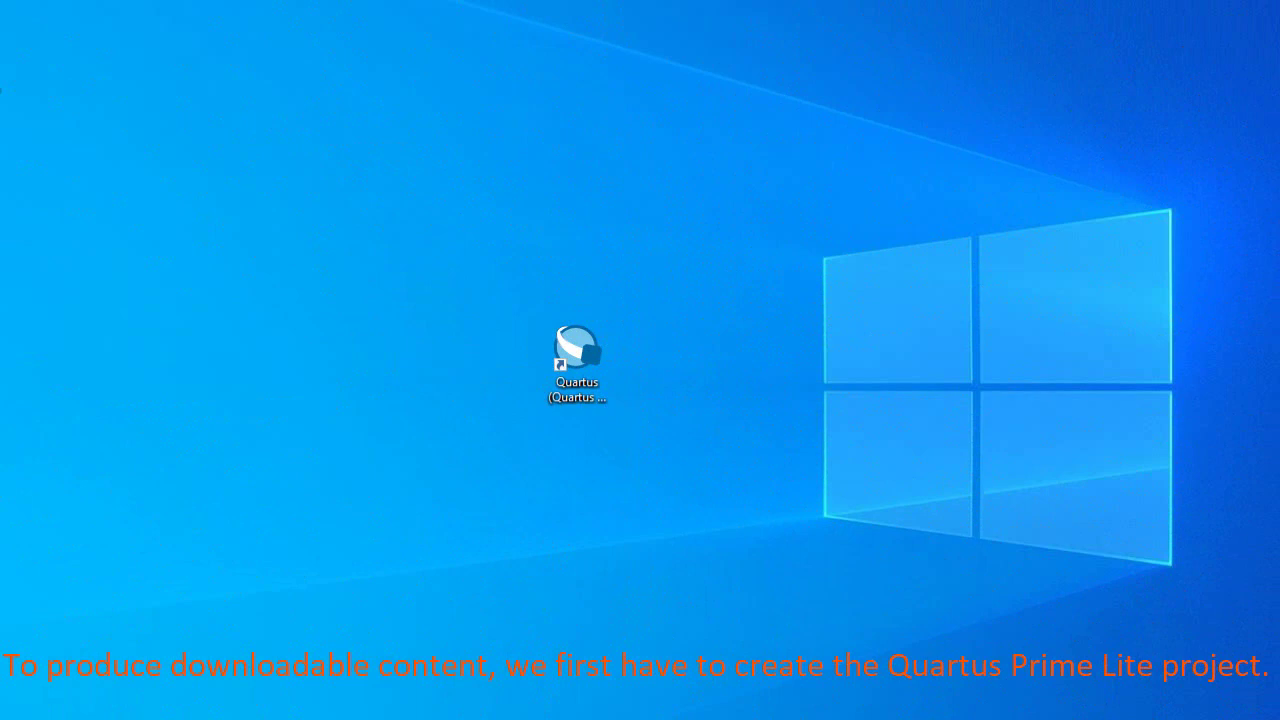
Step: Launch Quartus Prime Lite and start the New Project Wizard
double_click(583, 374)
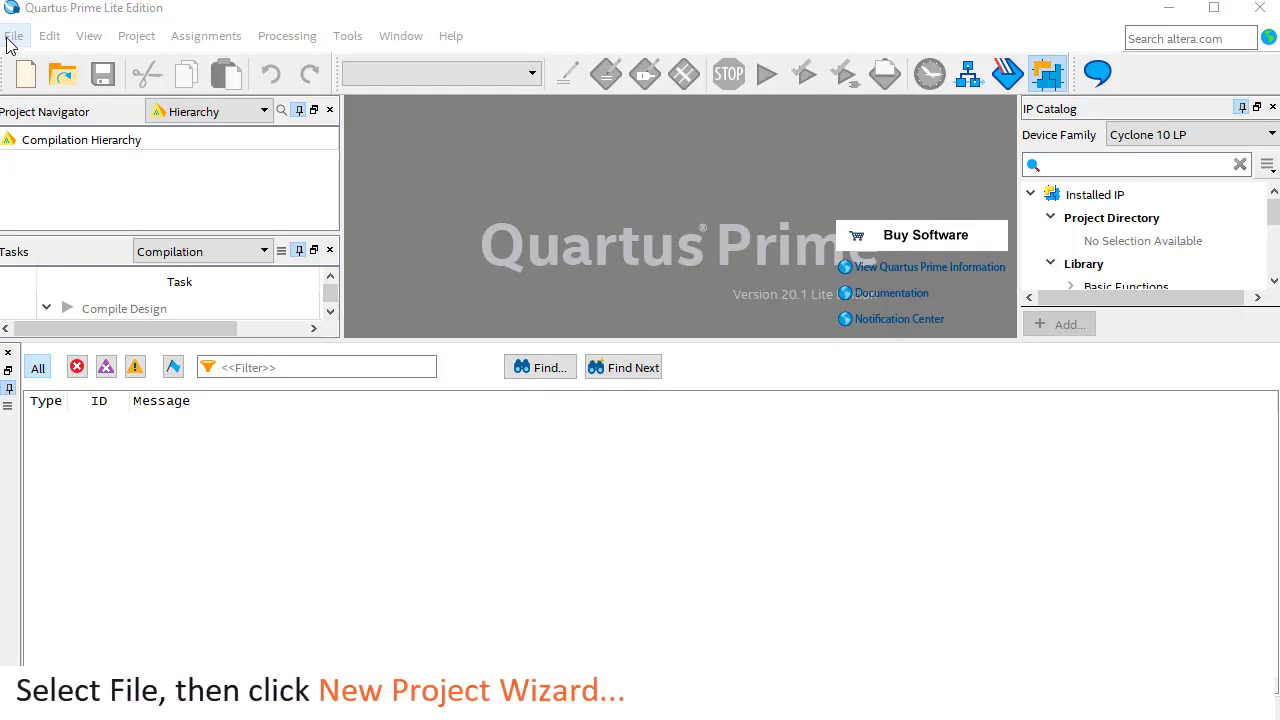
left_click(12, 37)
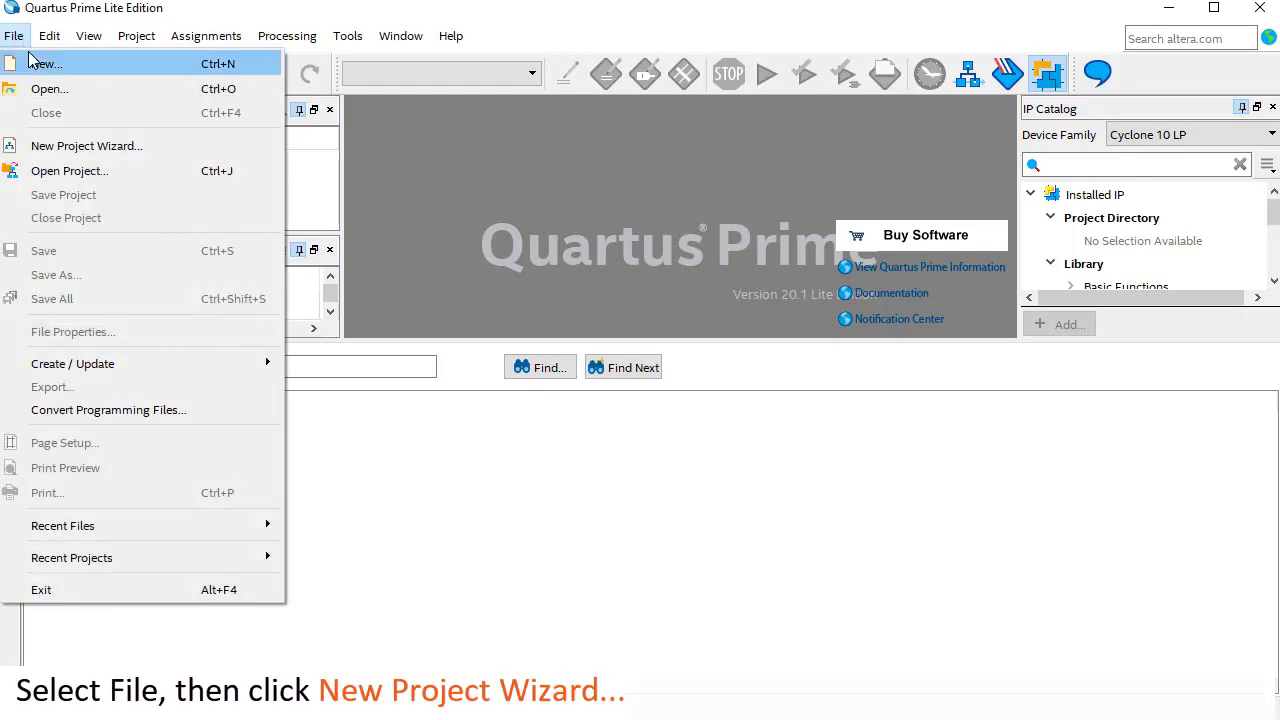
left_click(72, 146)
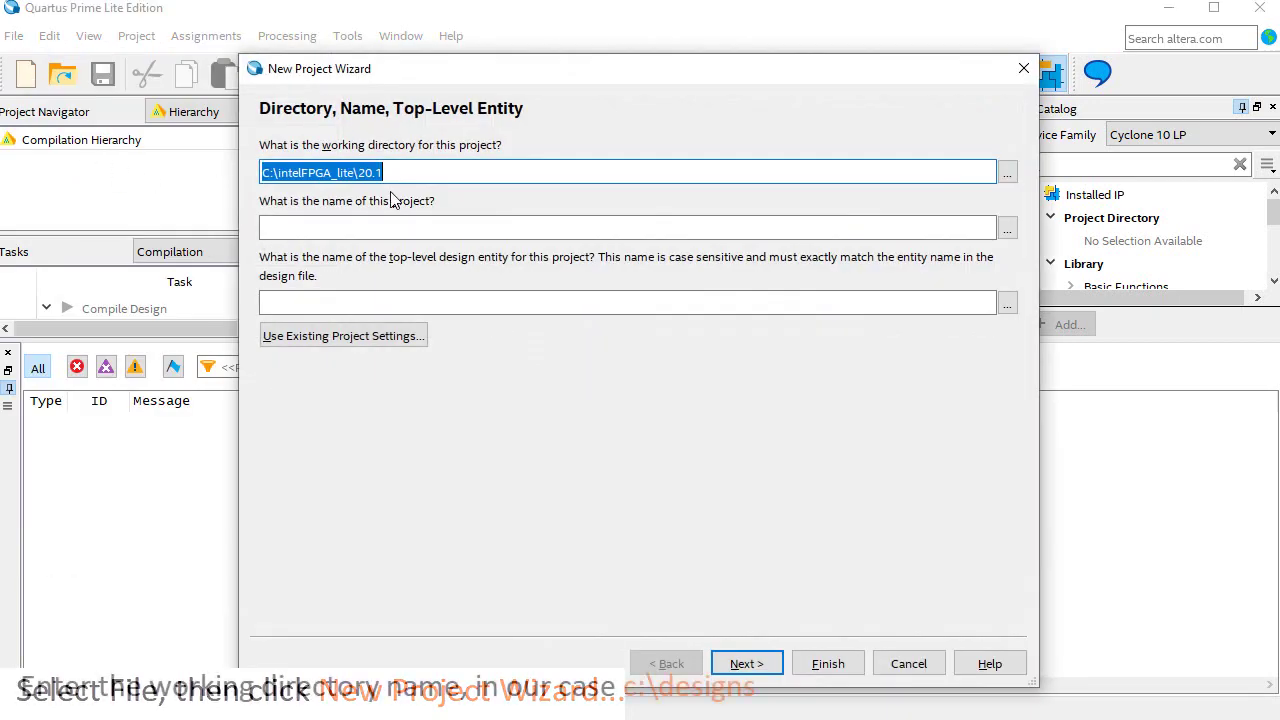
Step: Set working directory c:\designs and project name Full_Adder_VHDL_DE10-Lite, then continue
left_click(390, 172)
left_click_drag(390, 172, 248, 175)
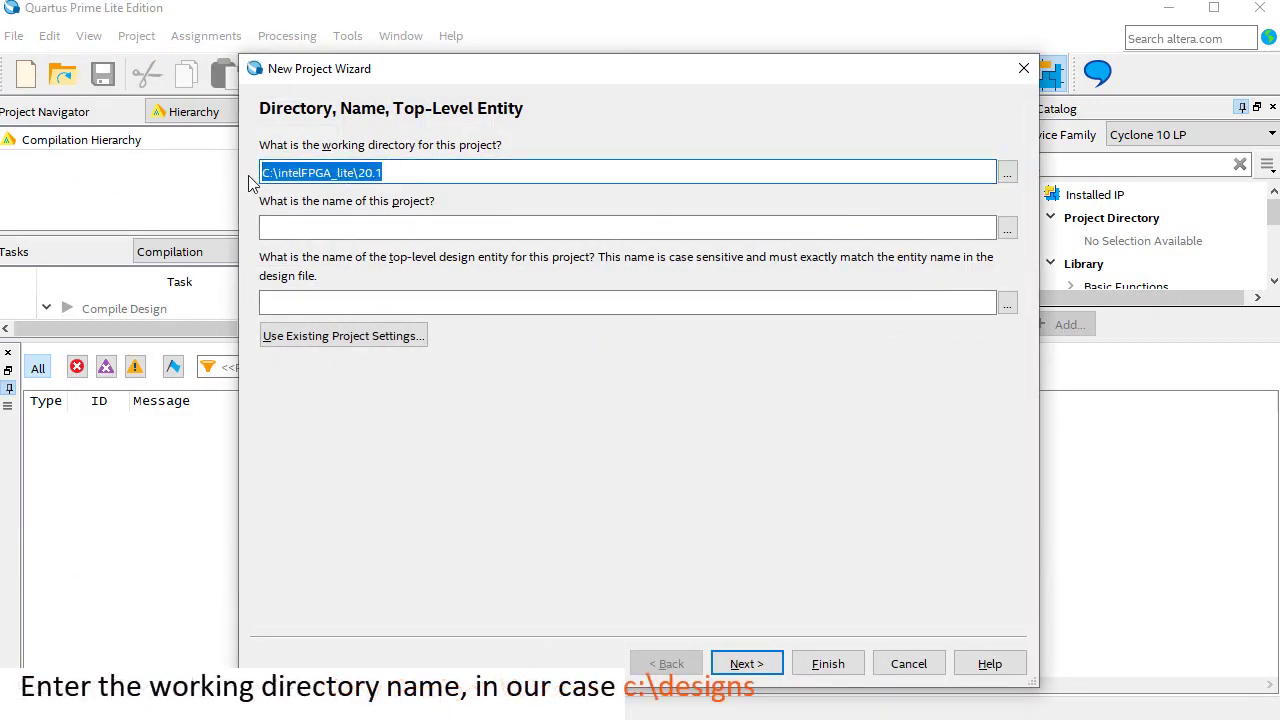
type("c:\\designs")
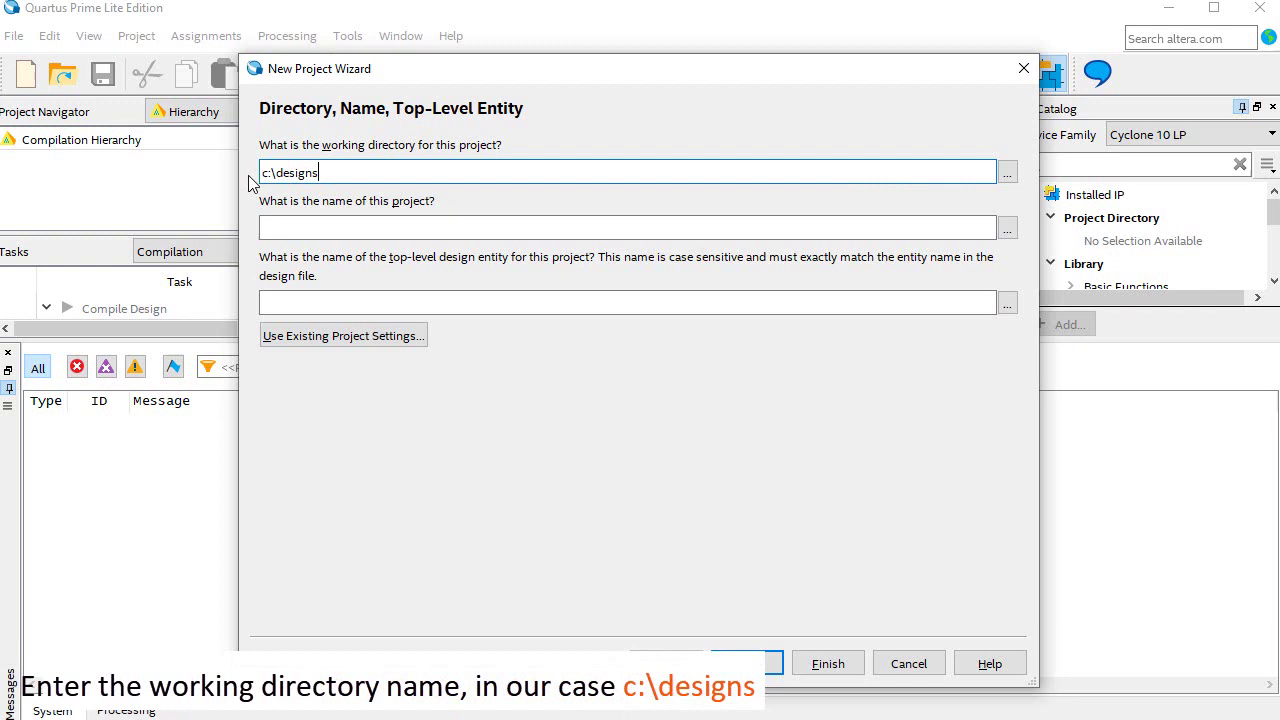
left_click(293, 226)
type("Full_")
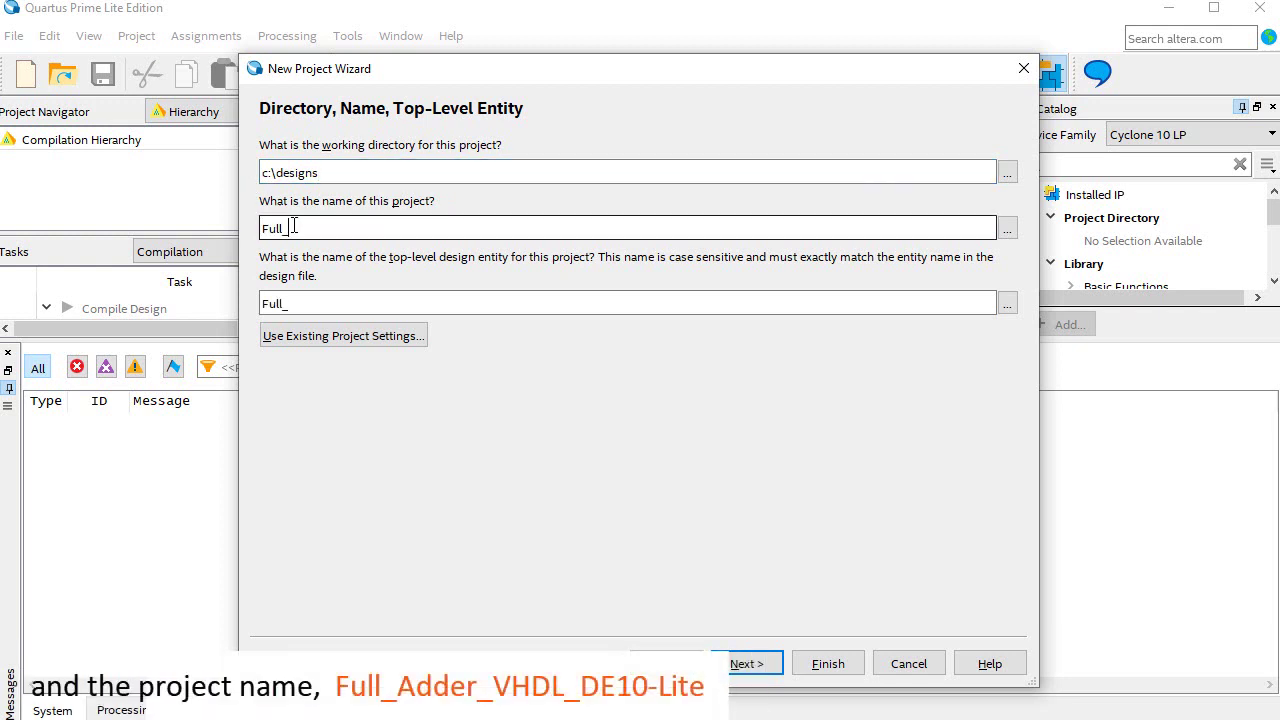
type("Adder_VHDL_DE")
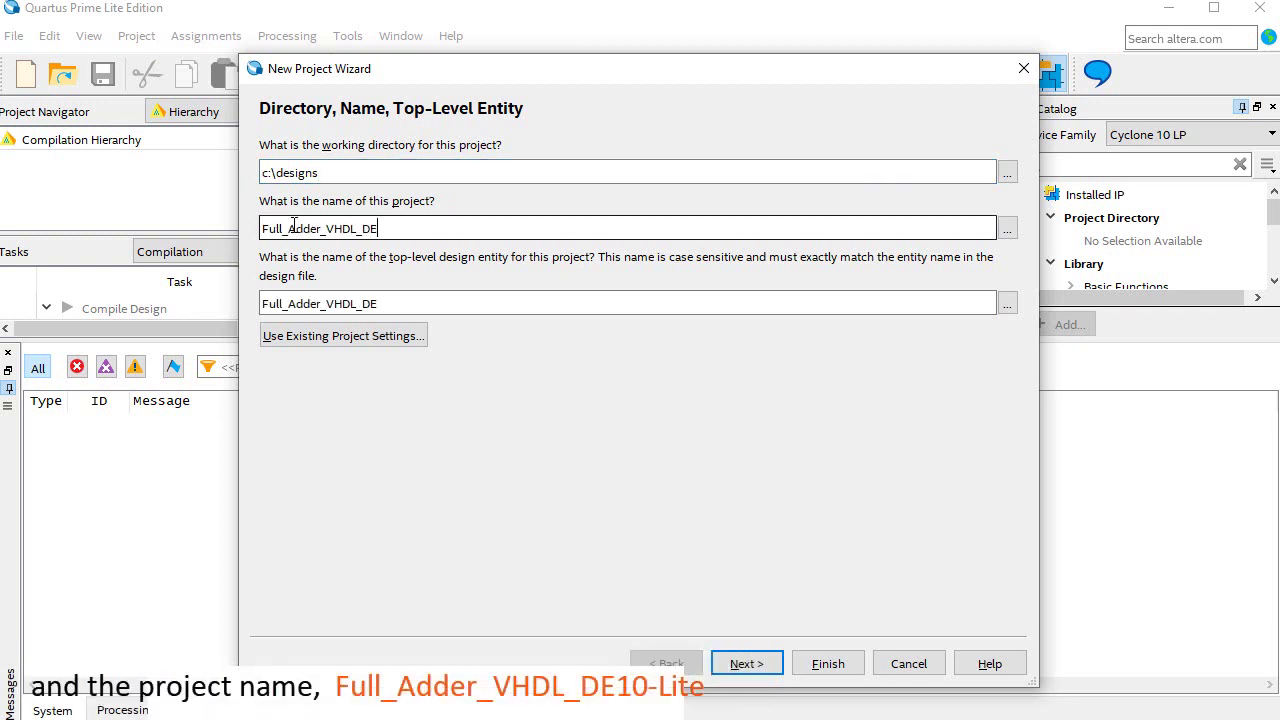
type("10-Lite")
left_click(740, 652)
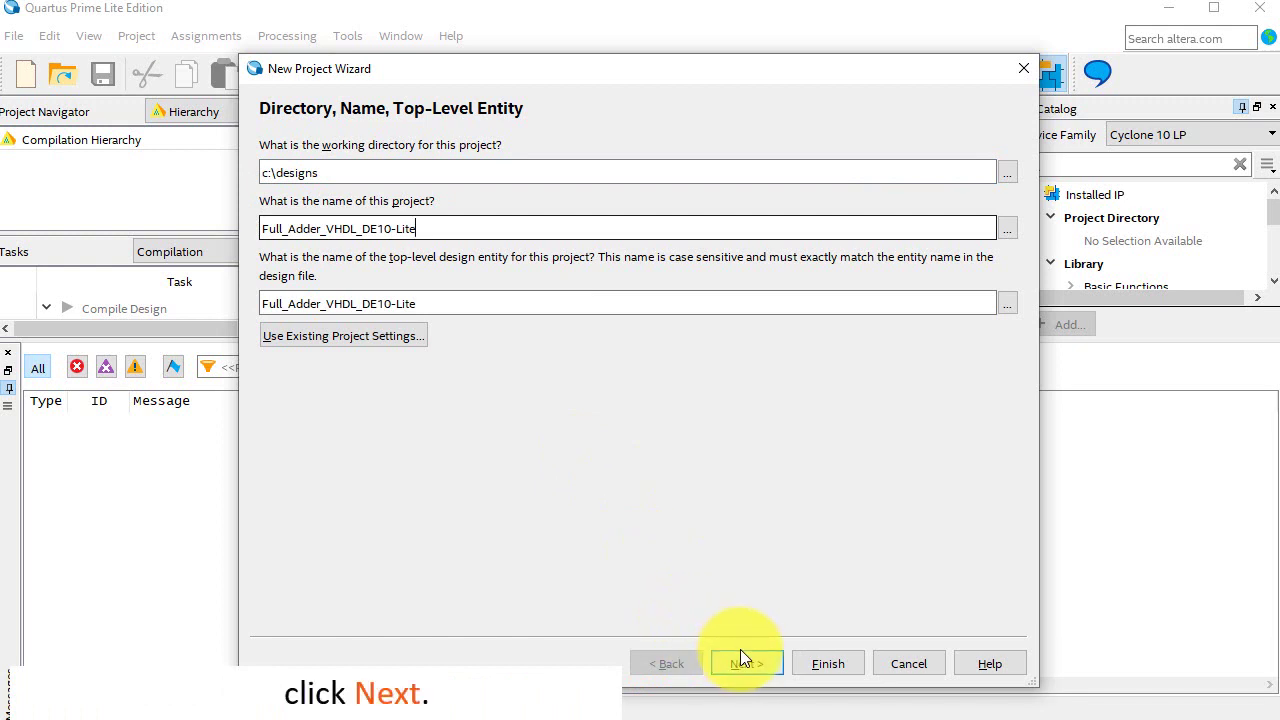
left_click(749, 655)
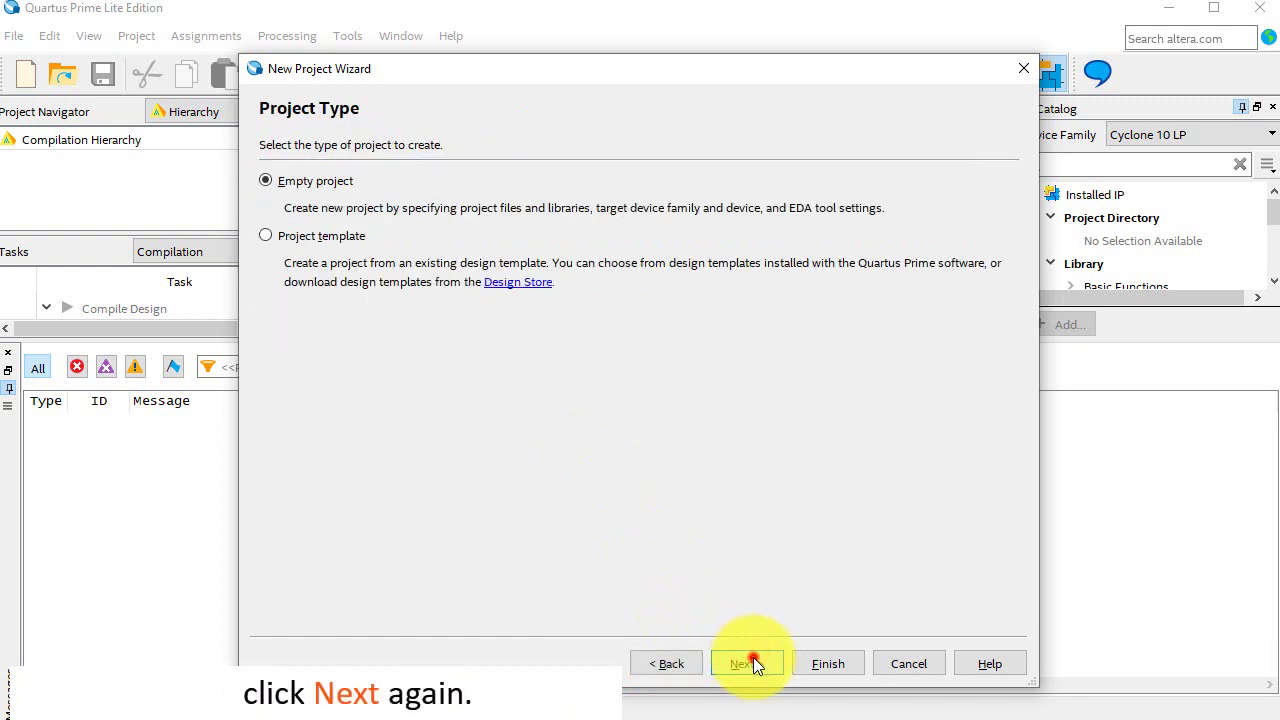
Step: Keep Empty project and add e_Half_add_entity.vhd and Full_Adder_VHDL_DE10_Lite.vhd from designs
left_click(753, 657)
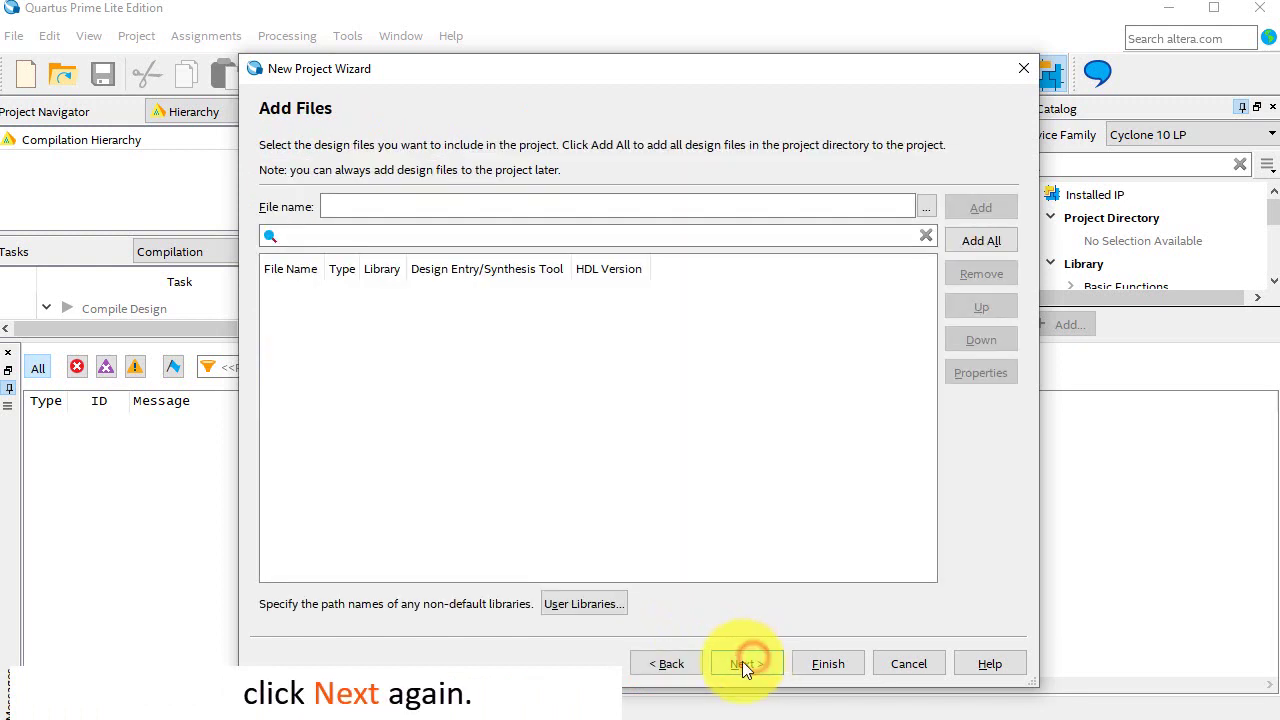
left_click(926, 207)
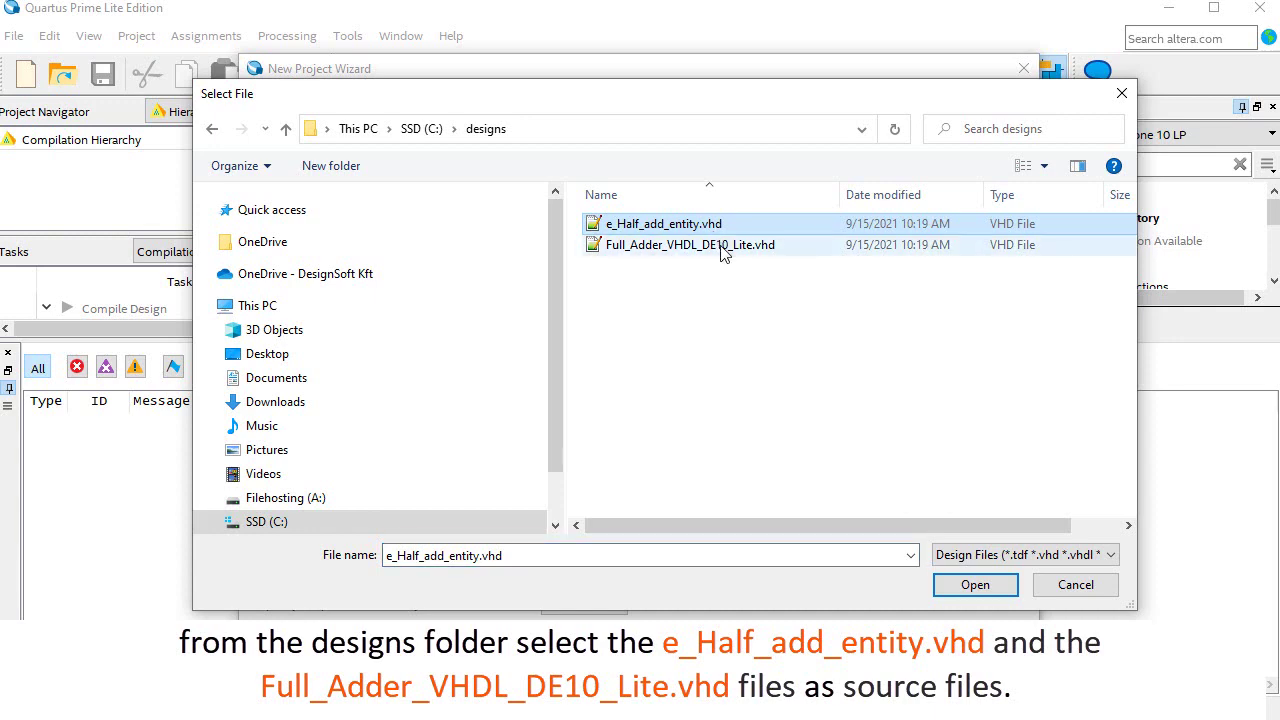
left_click(724, 251, "ctrl")
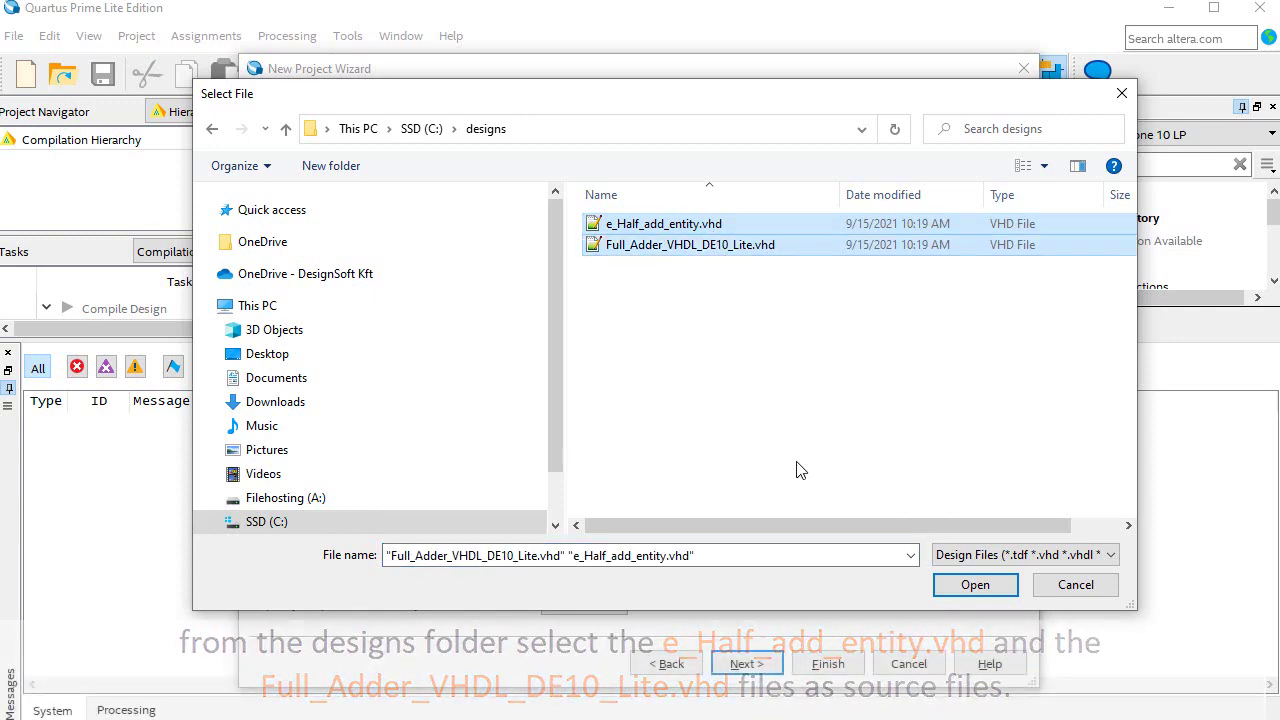
left_click(977, 586)
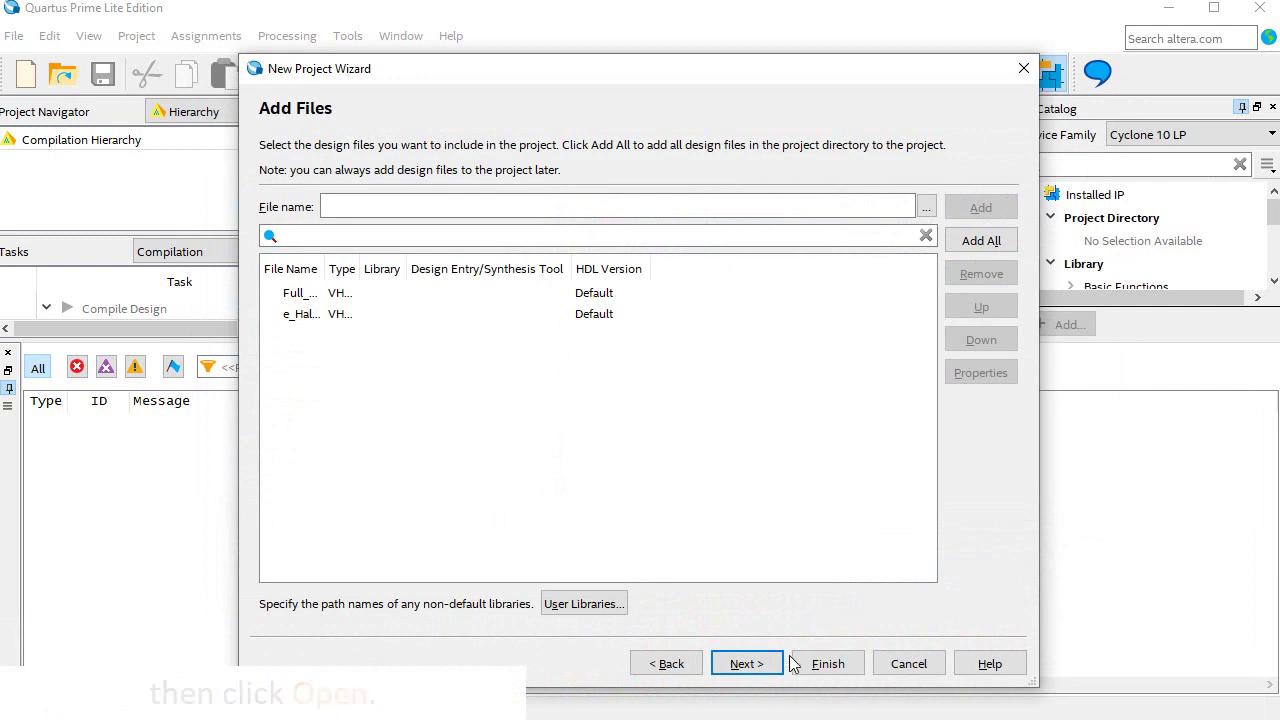
Step: Target the MAX 10 device 10M50DAF484C7G, leave EDA tools at None, and reach Summary
left_click(746, 663)
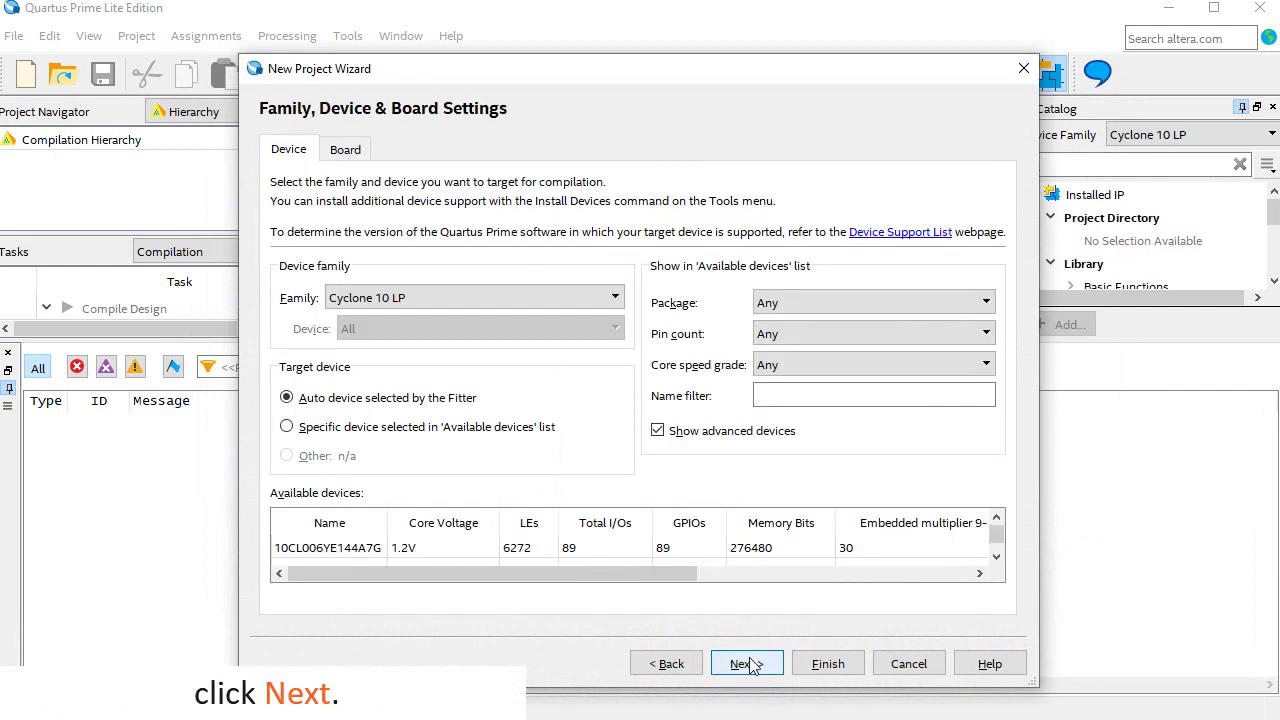
left_click(612, 297)
left_click(603, 341)
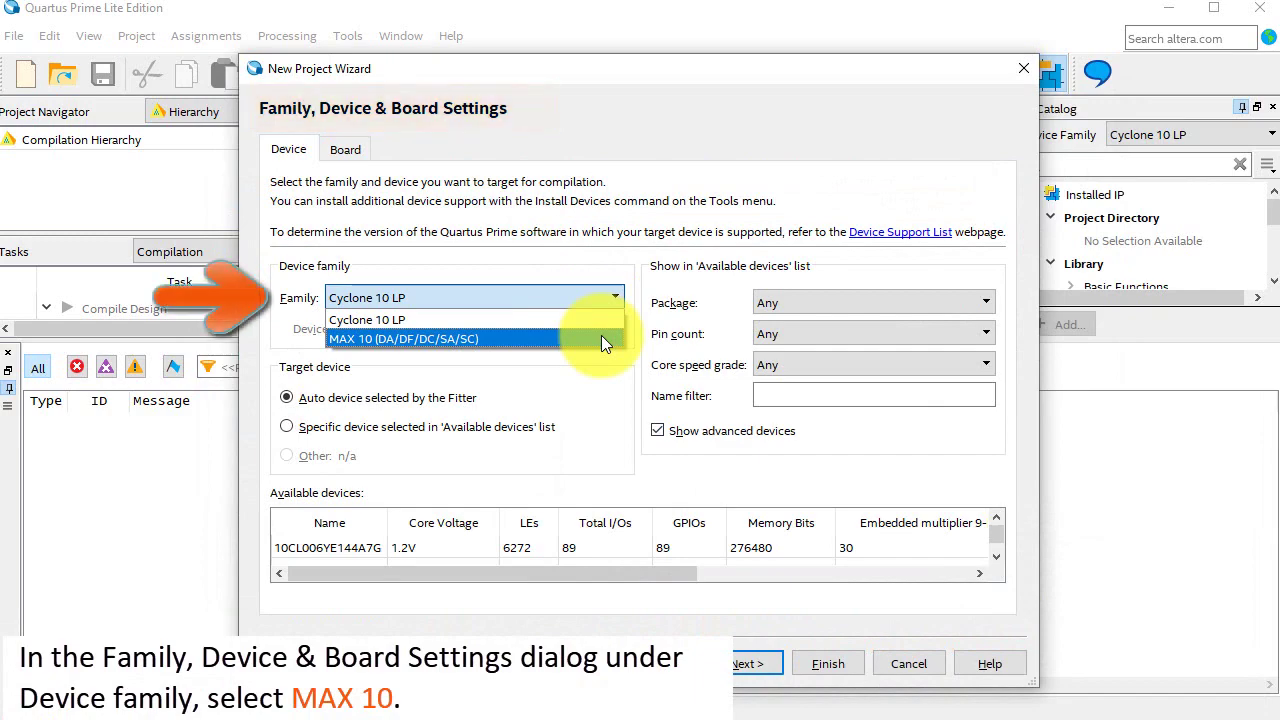
left_click(601, 338)
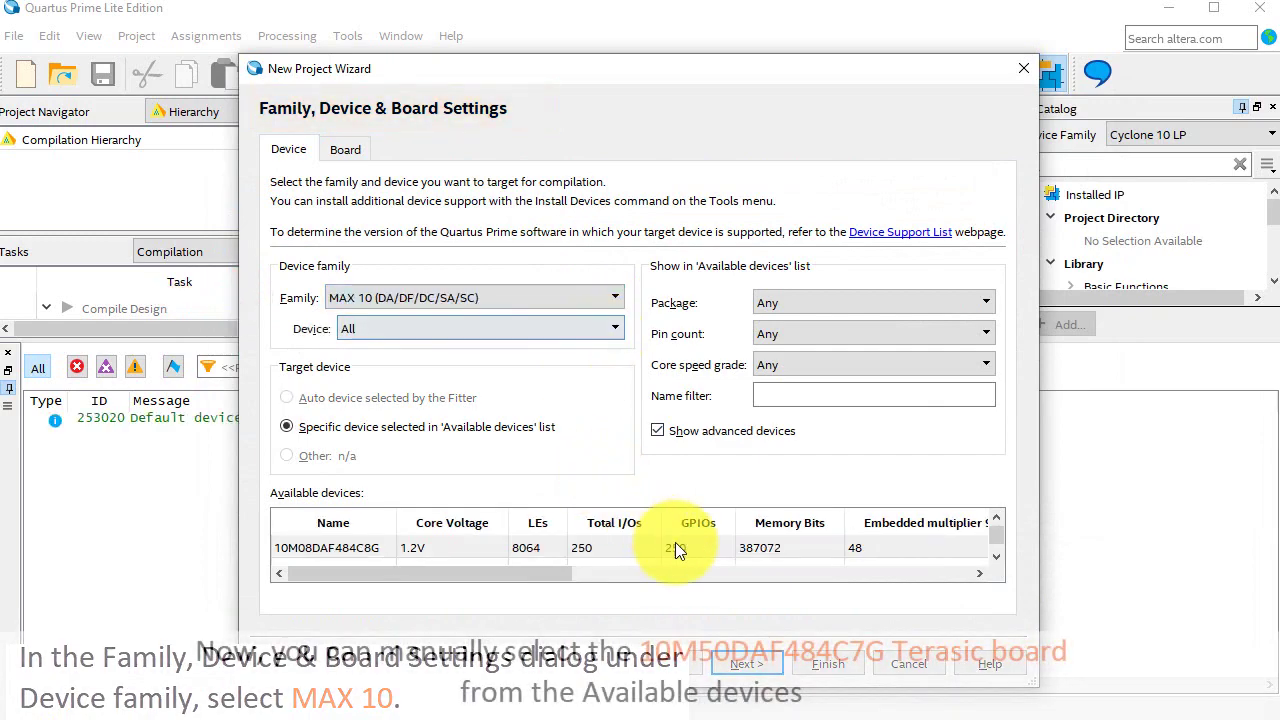
scroll(1001, 530, "down", 5)
left_click(357, 550)
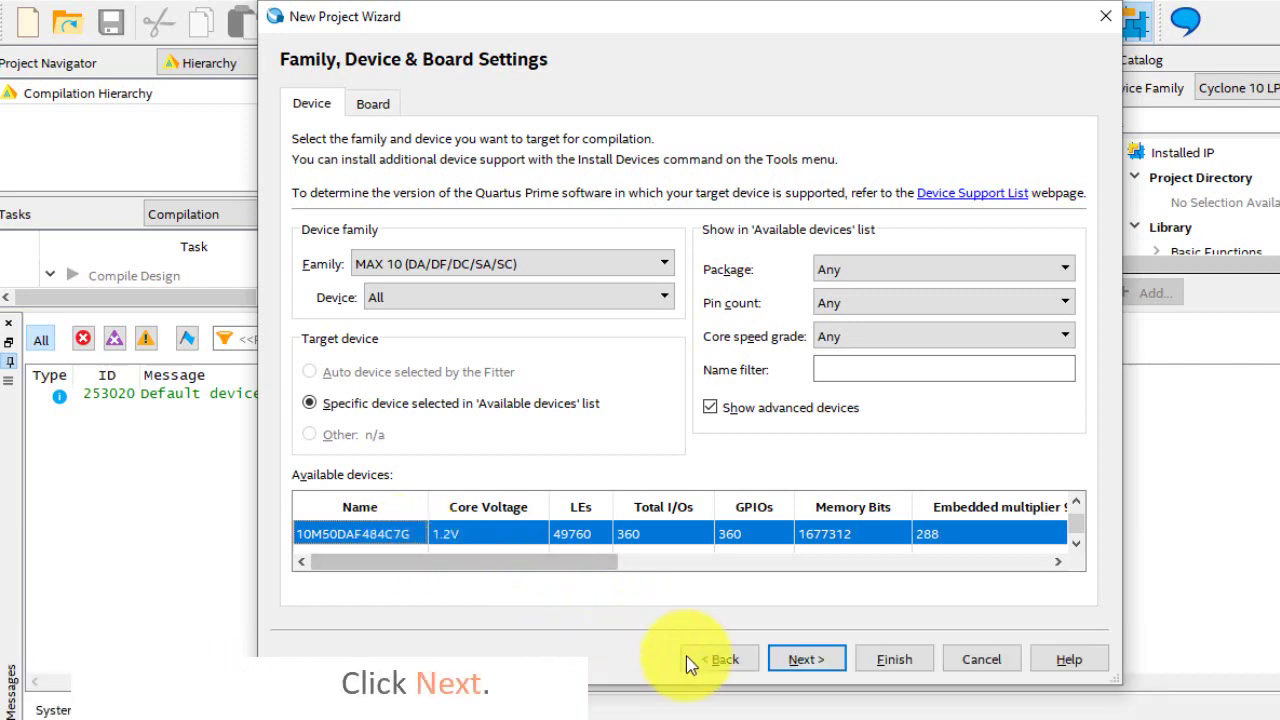
left_click(805, 659)
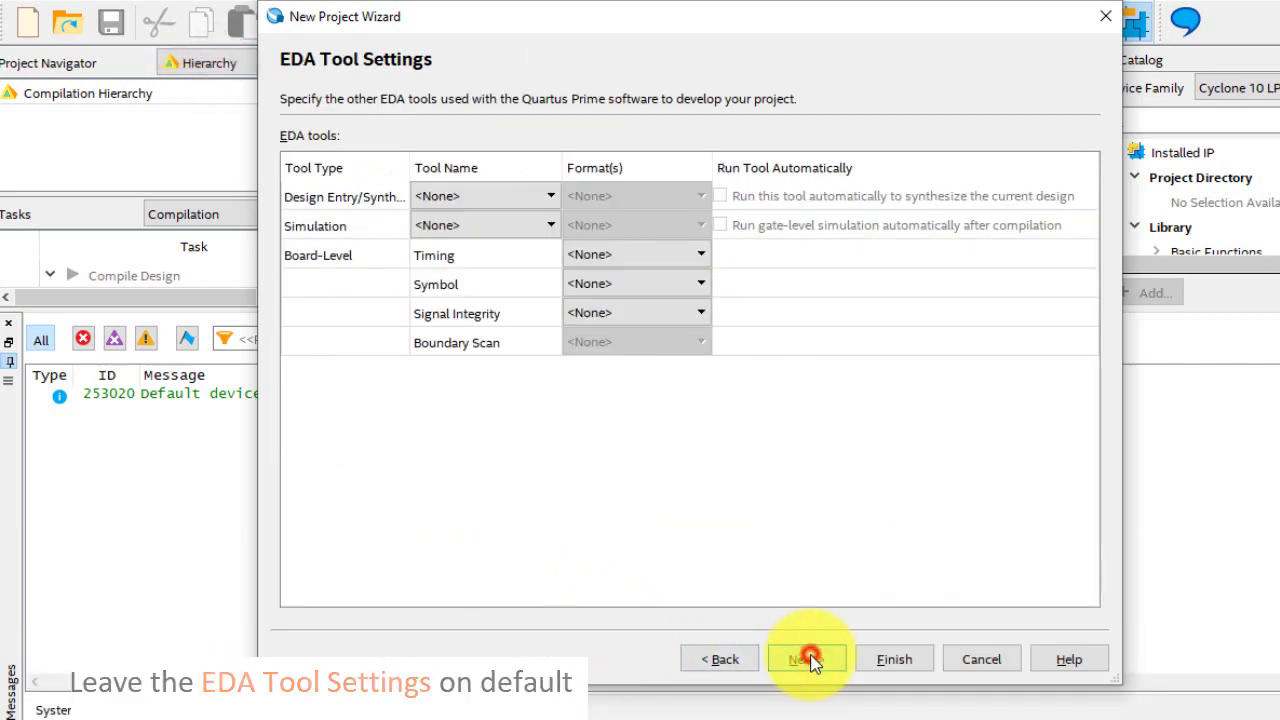
left_click(808, 660)
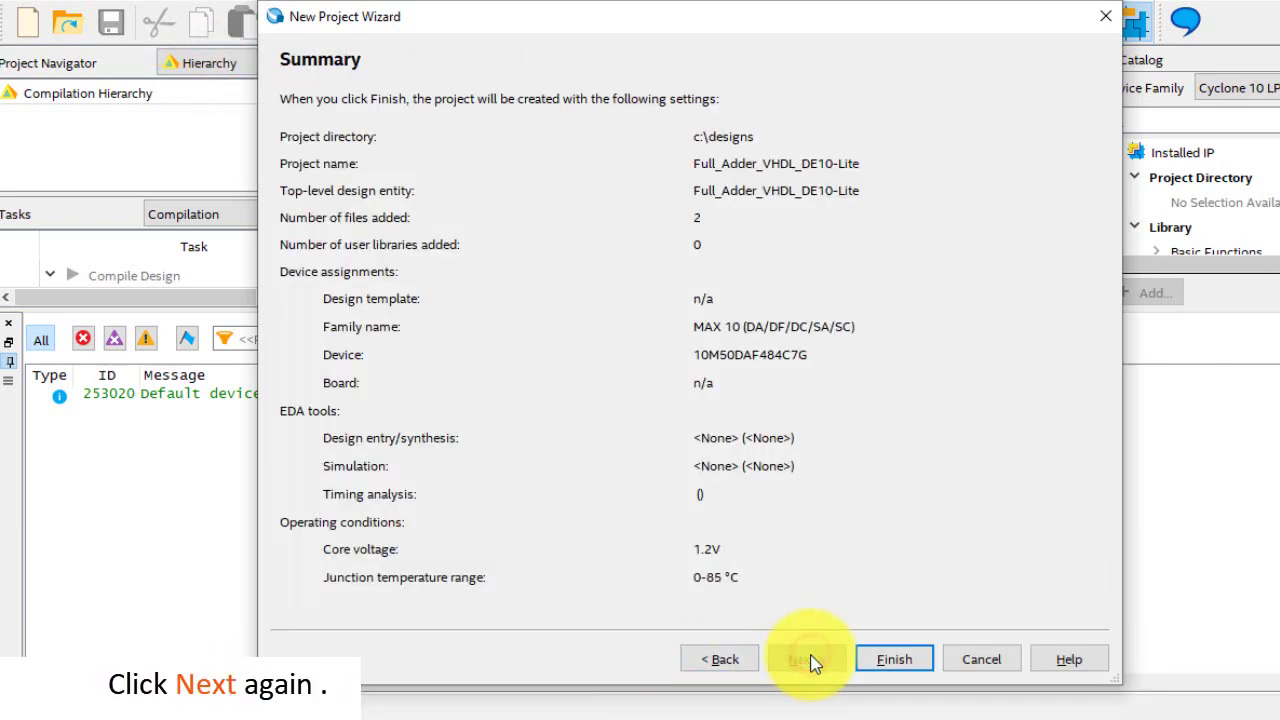
Step: Finish the wizard and open Full_Adder_VHDL_DE10_Lite.vhd from the navigator's Files view
left_click(870, 657)
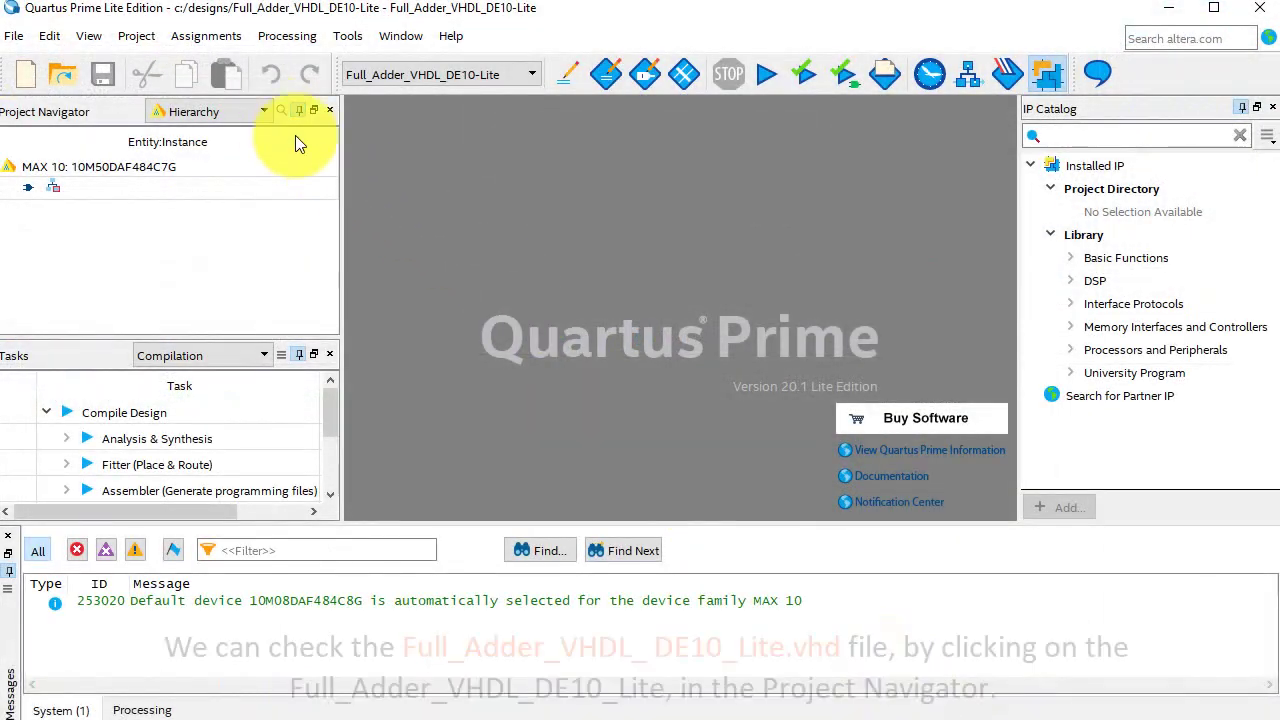
left_click(264, 111)
left_click(250, 151)
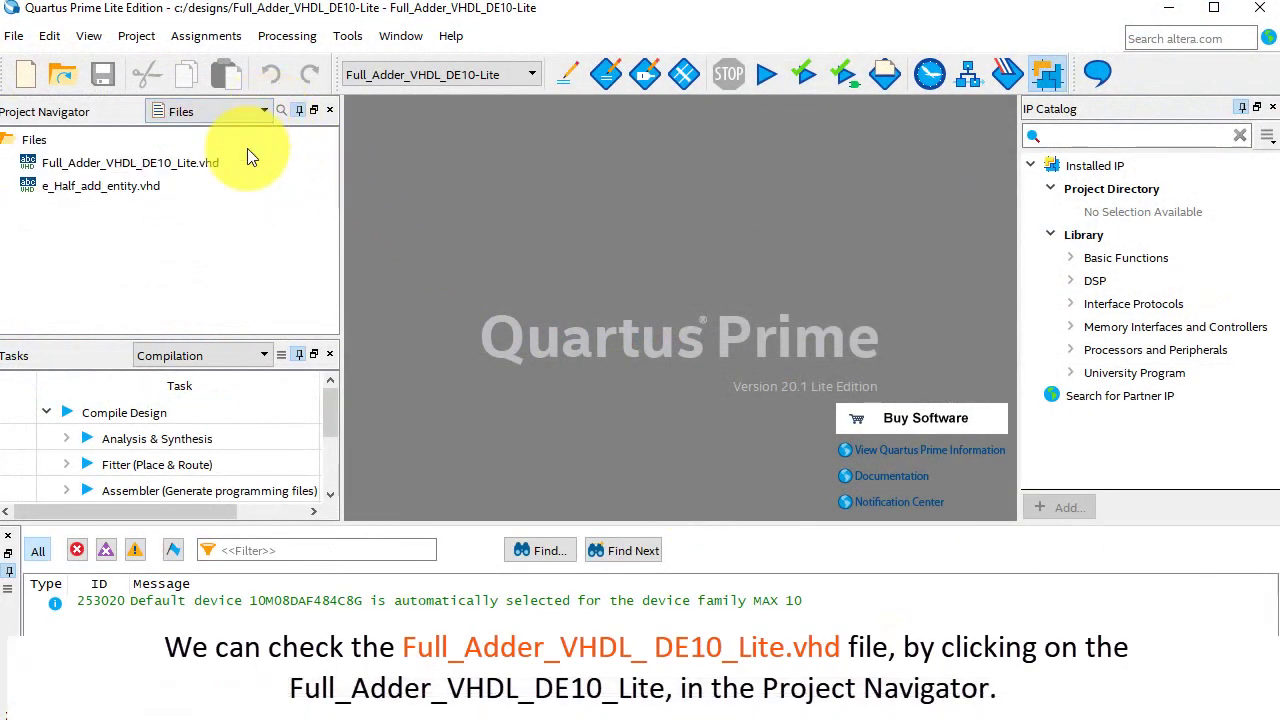
double_click(163, 168)
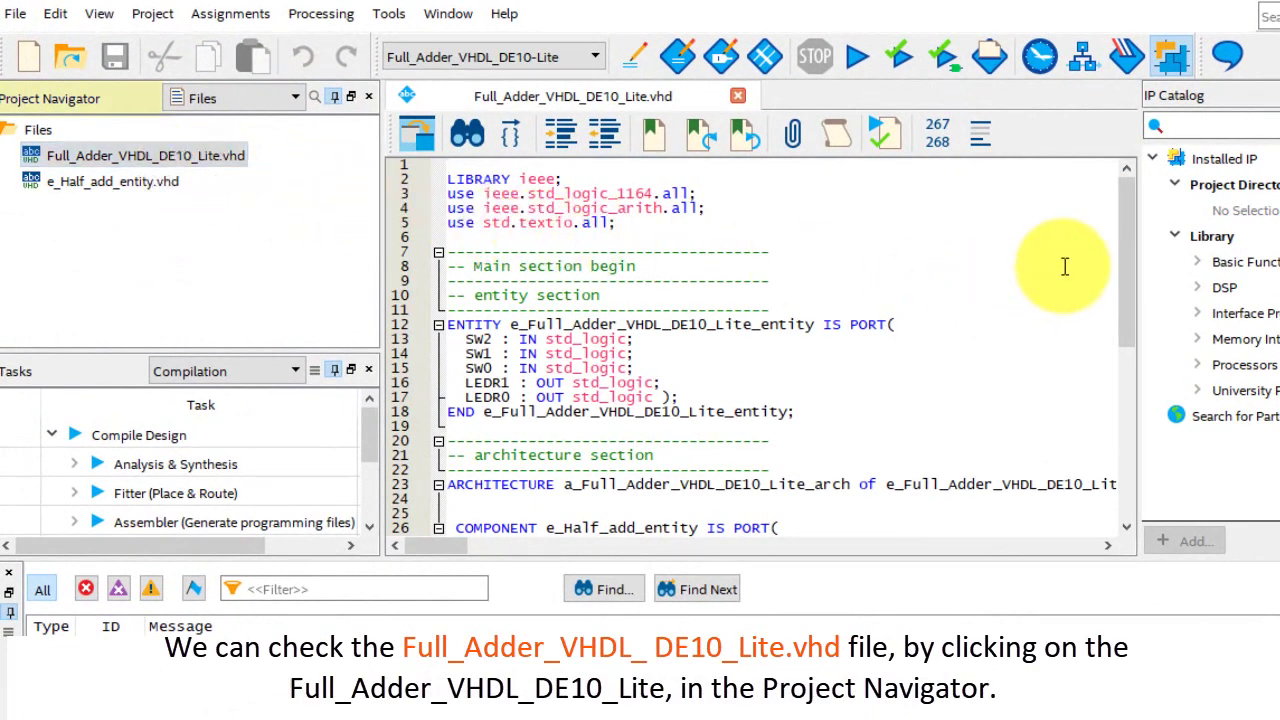
mouse_move(1127, 218)
left_mouse_down()
mouse_move(1143, 289)
mouse_move(1138, 383)
mouse_move(1130, 215)
left_mouse_up()
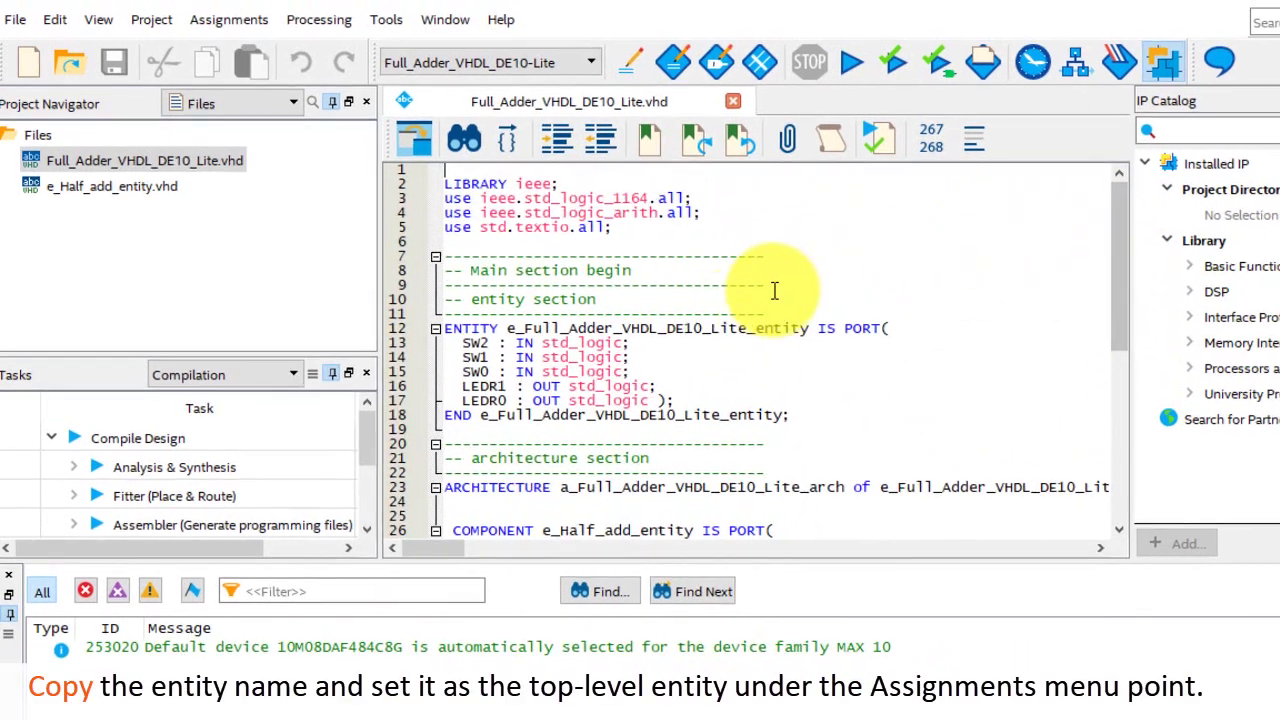
Step: Copy the entity name from line 12 and make e_Full_Adder_VHDL_DE10_Lite_entity the project's top-level entity
double_click(683, 323)
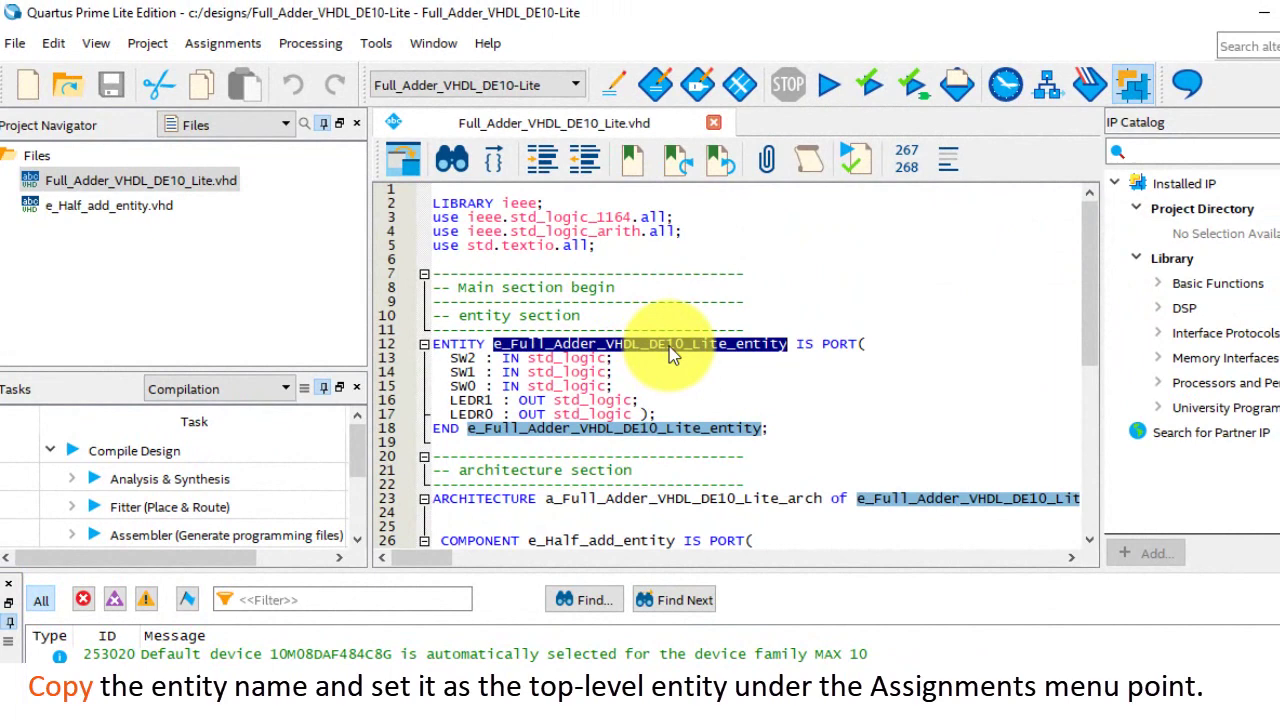
key("ctrl+c")
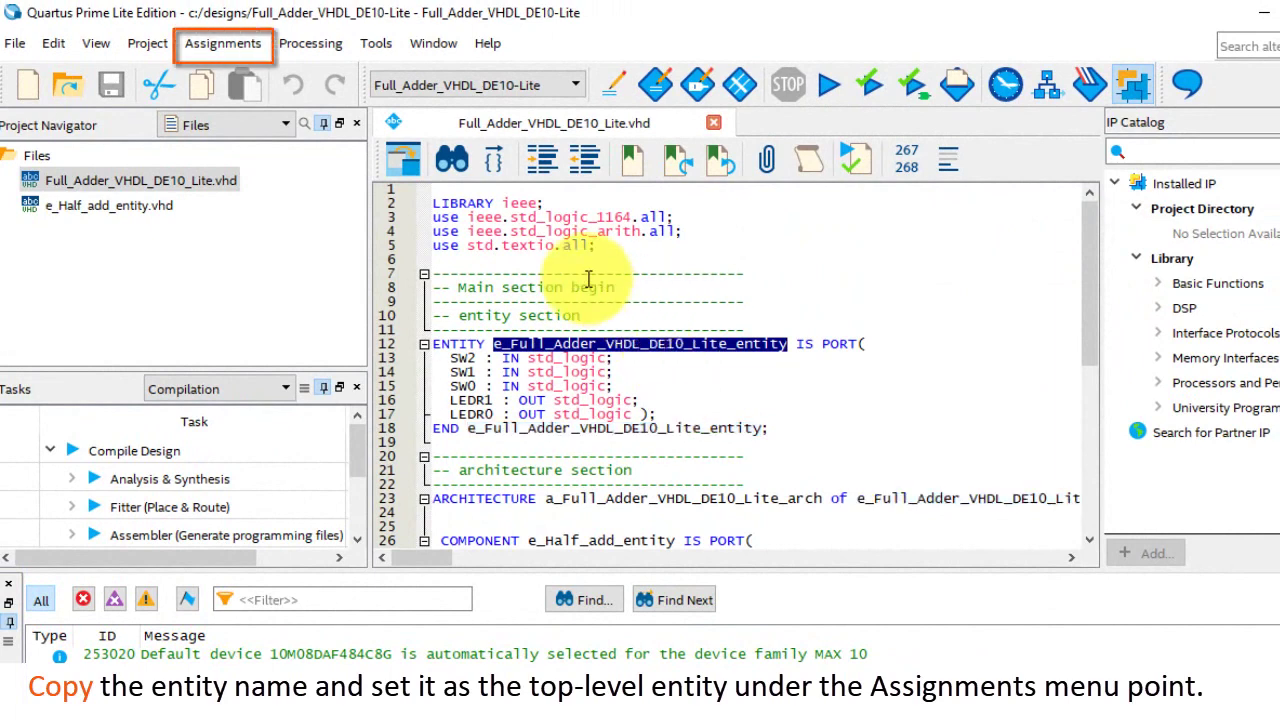
left_click(218, 48)
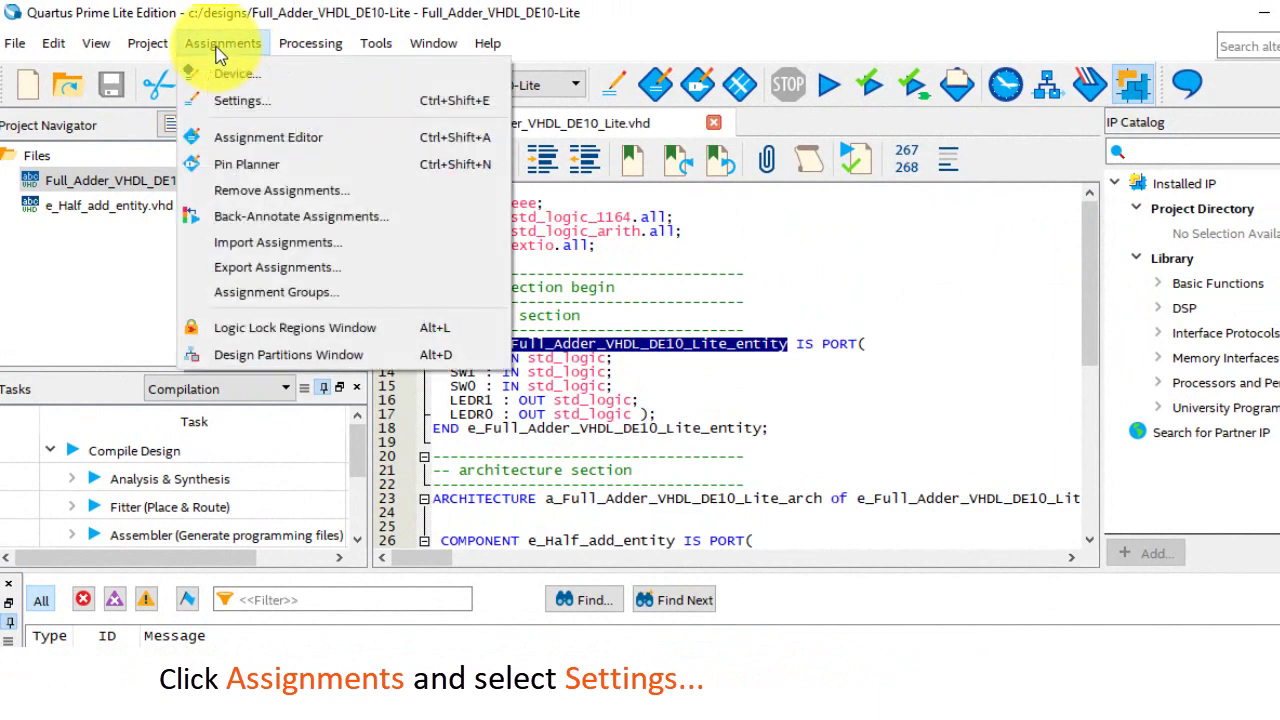
left_click(220, 100)
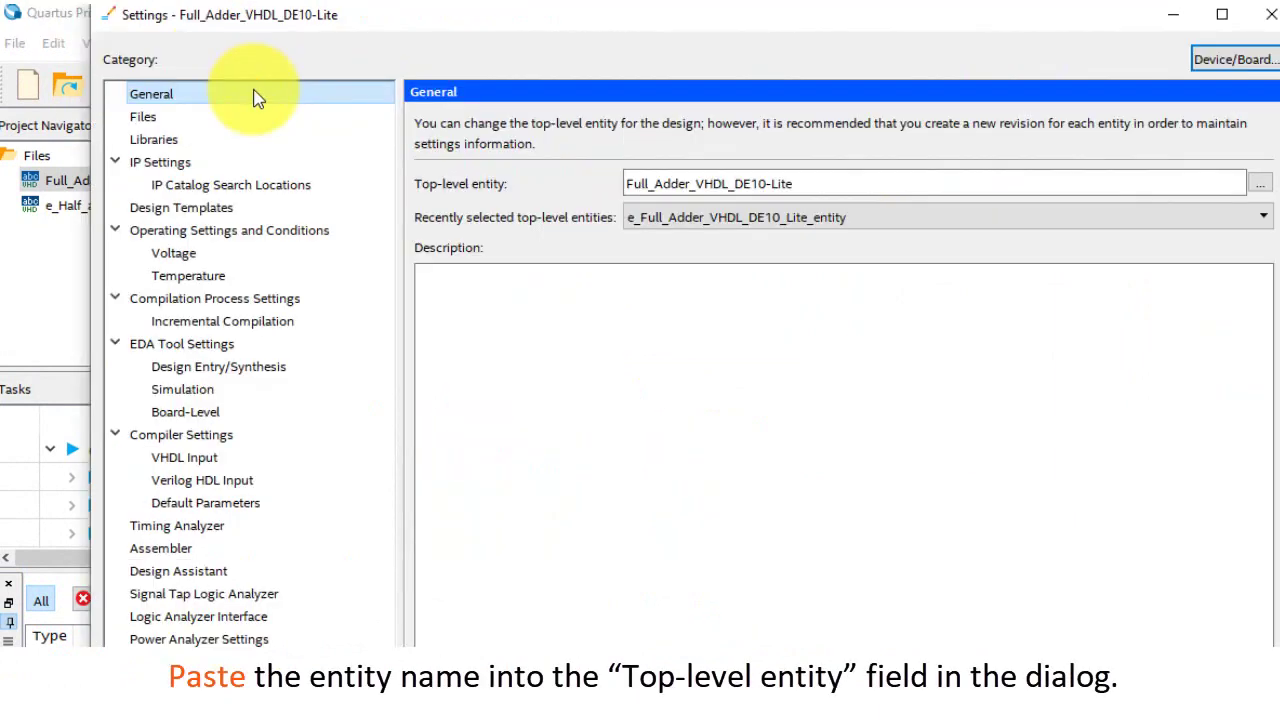
left_click_drag(800, 183, 583, 198)
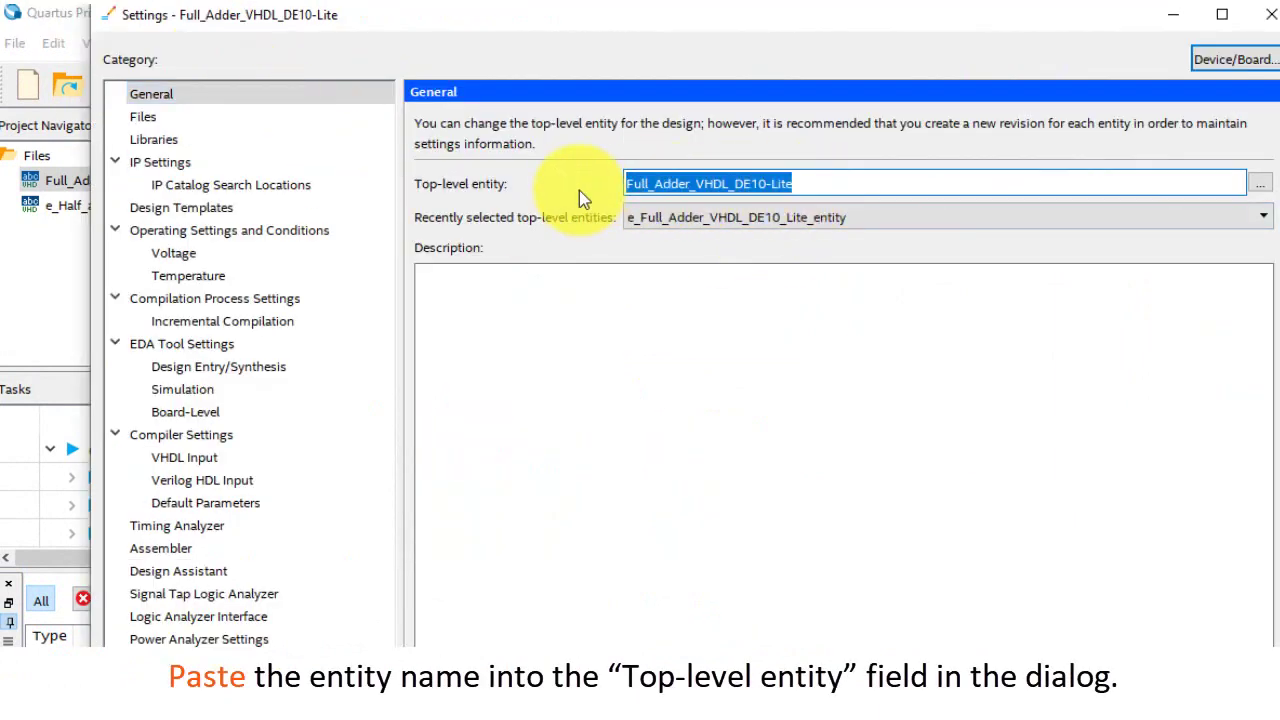
right_click(662, 188)
left_click(711, 305)
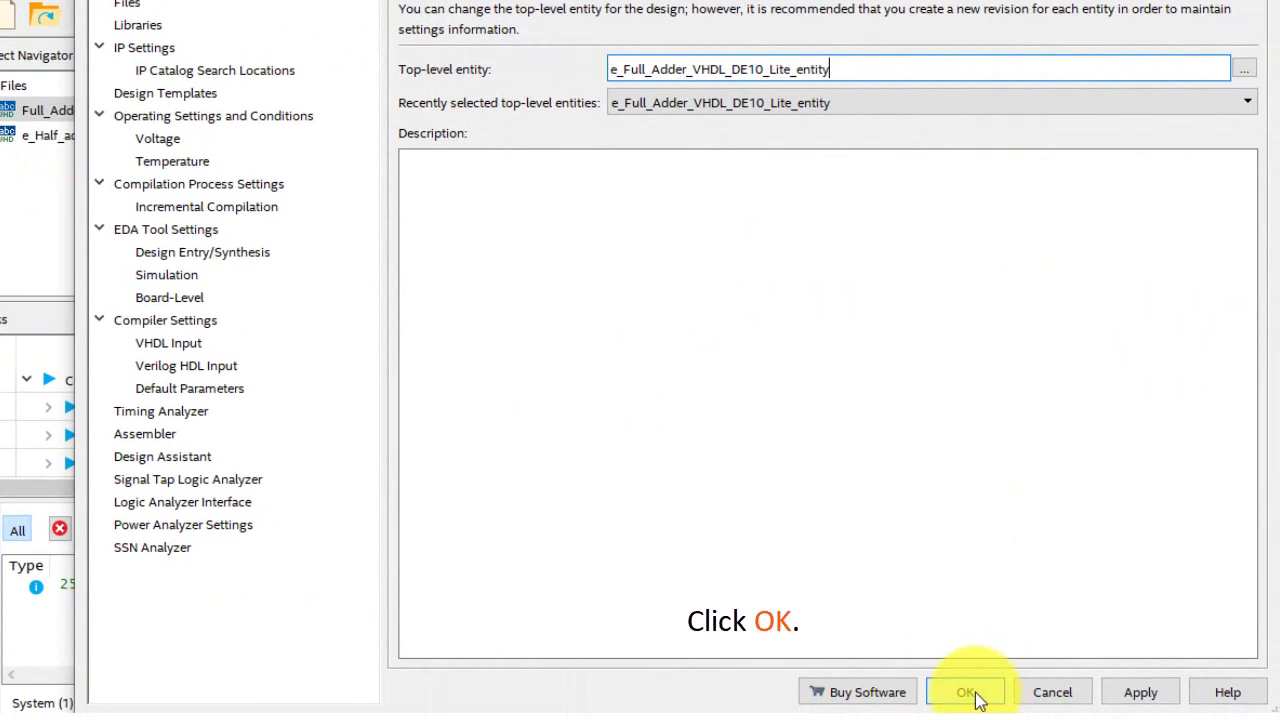
left_click(978, 695)
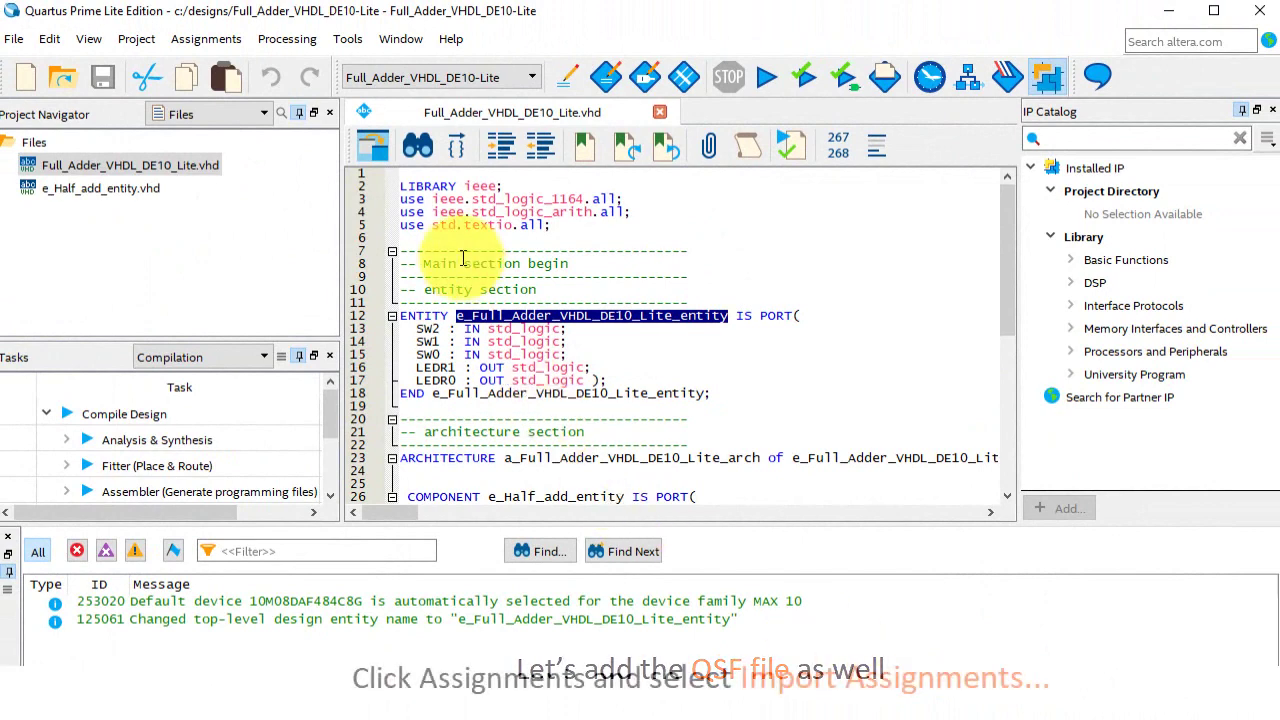
Step: Import pin assignments from C:/designs/Full_Adder_VHDL_DE10_Lite.qsf via Assignments > Import Assignments
left_click(199, 45)
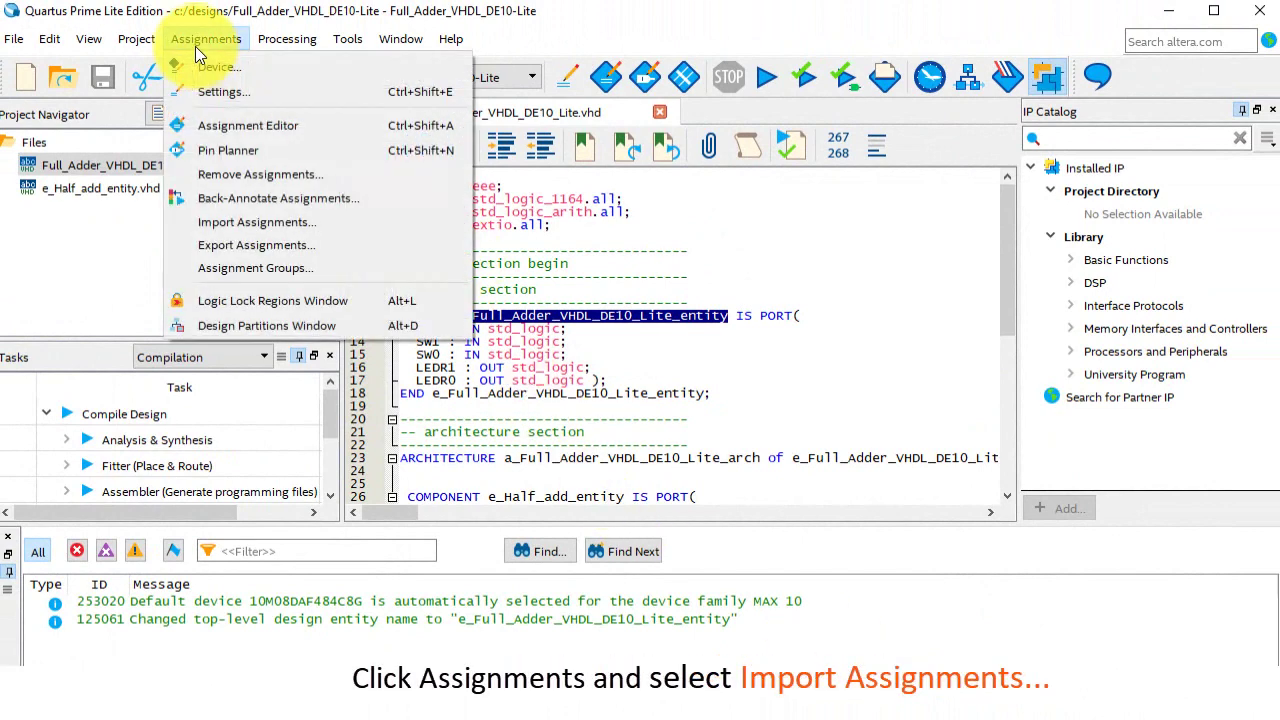
left_click(277, 222)
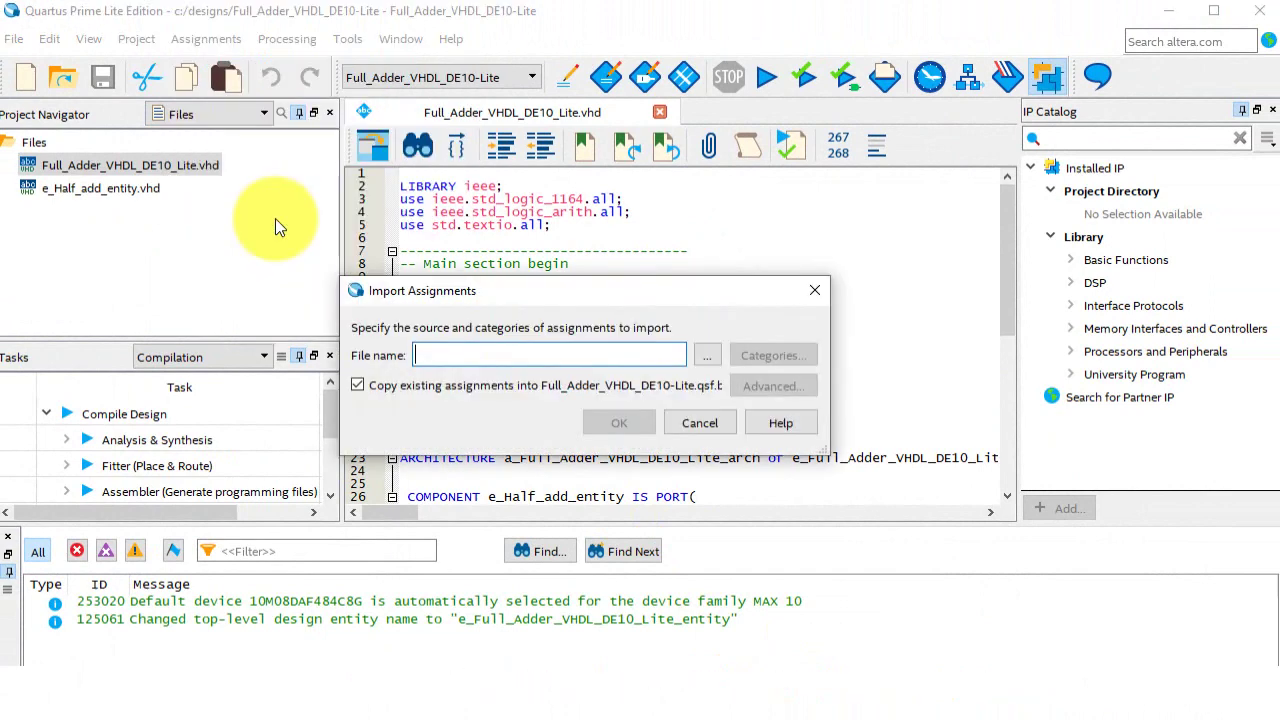
left_click(706, 357)
left_click(730, 250)
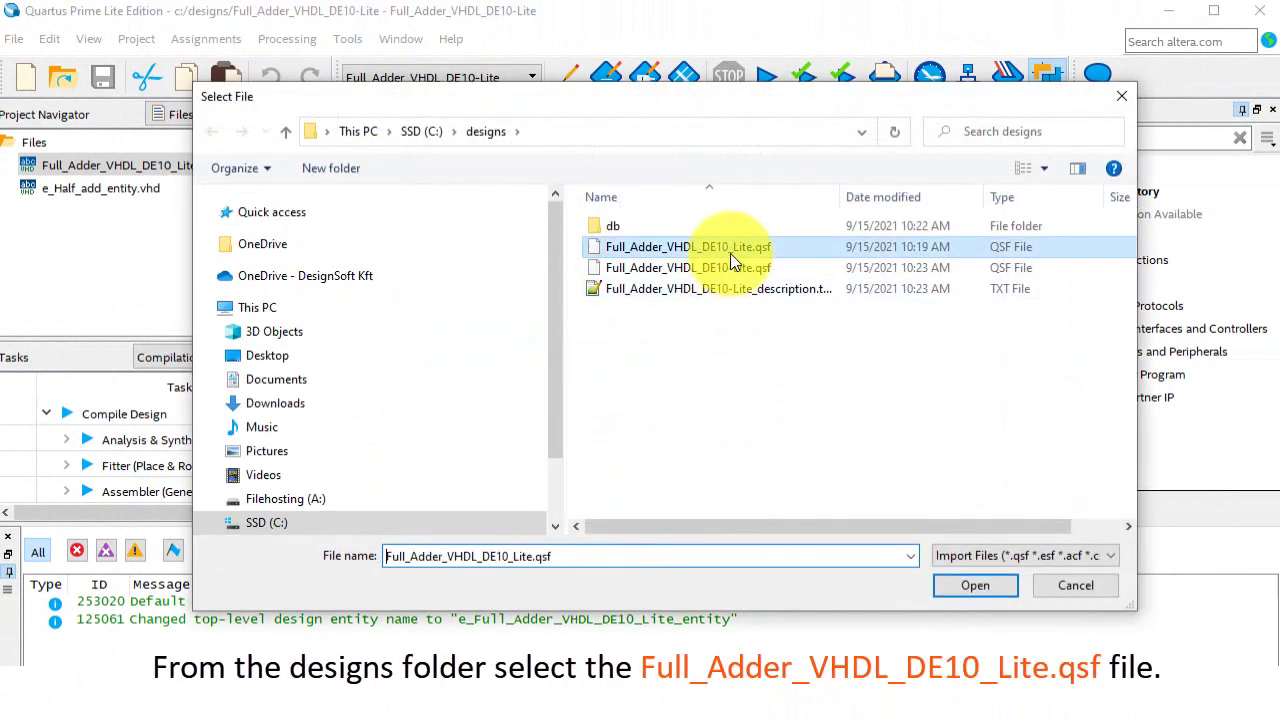
left_click(976, 588)
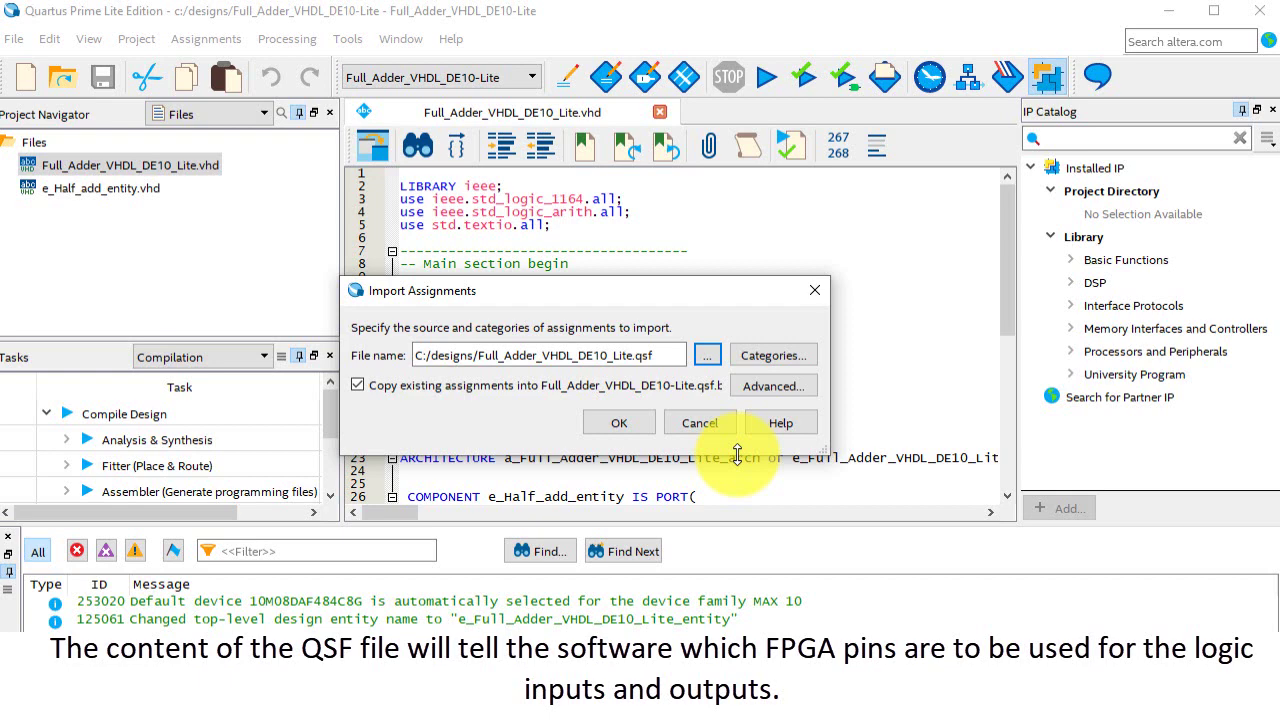
left_click(606, 424)
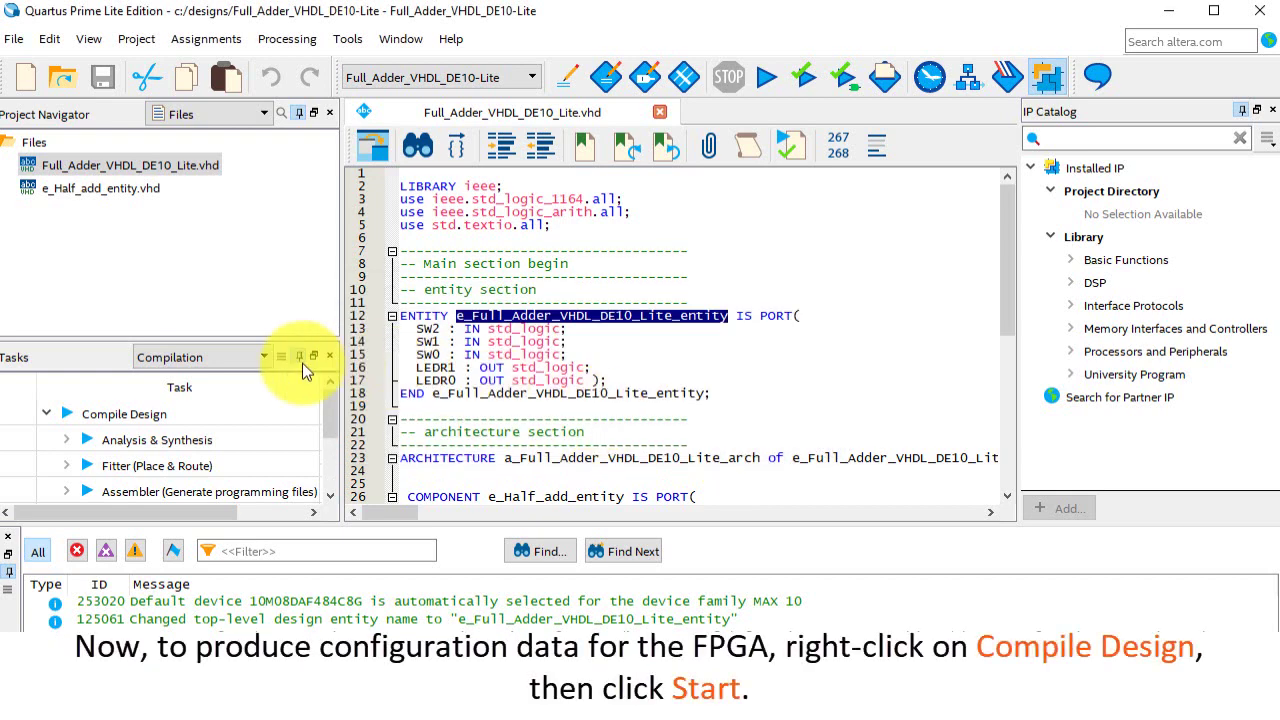
Step: Enlarge the Tasks pane and run Compile Design, finishing with 0 errors and 13 warnings
left_click_drag(245, 337, 250, 224)
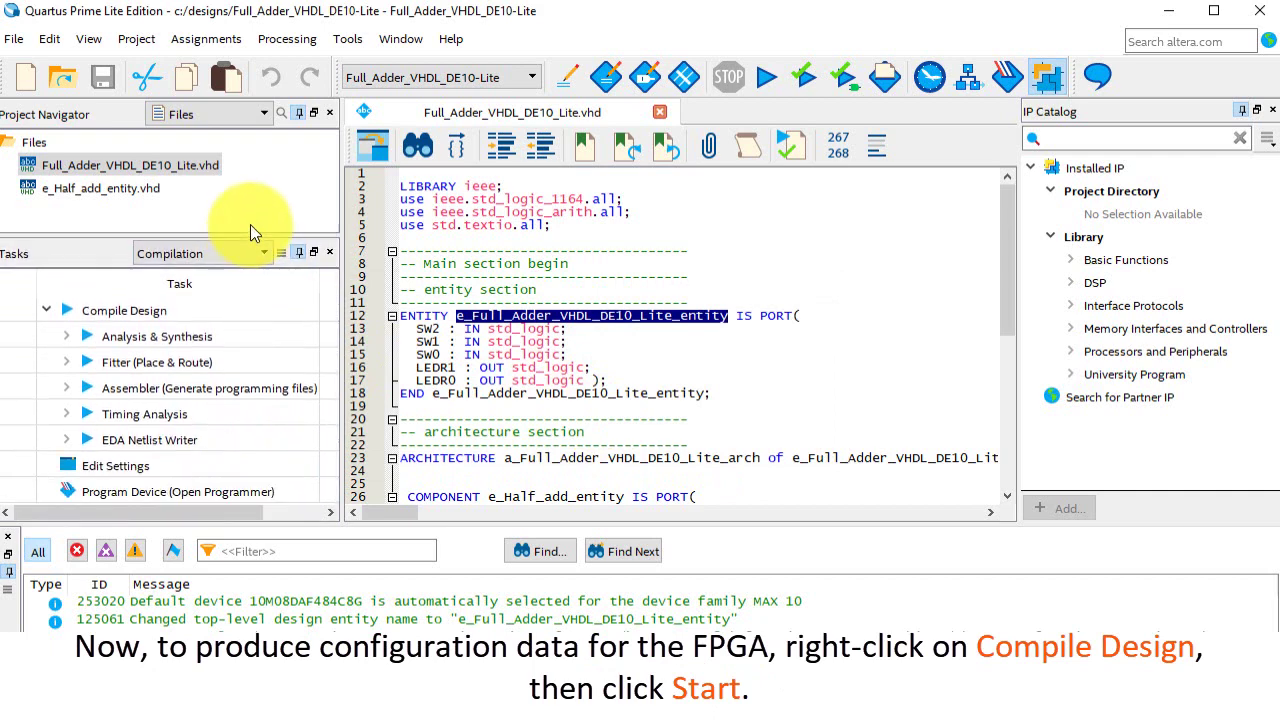
right_click(148, 312)
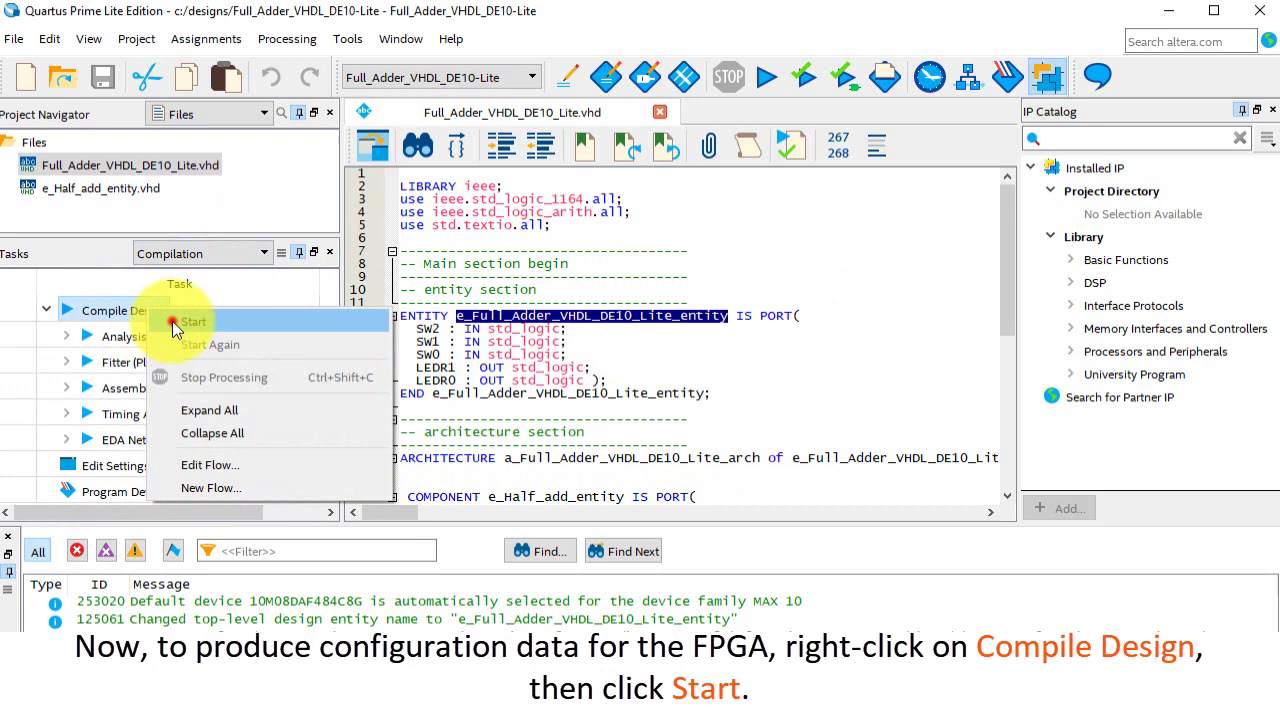
left_click(172, 321)
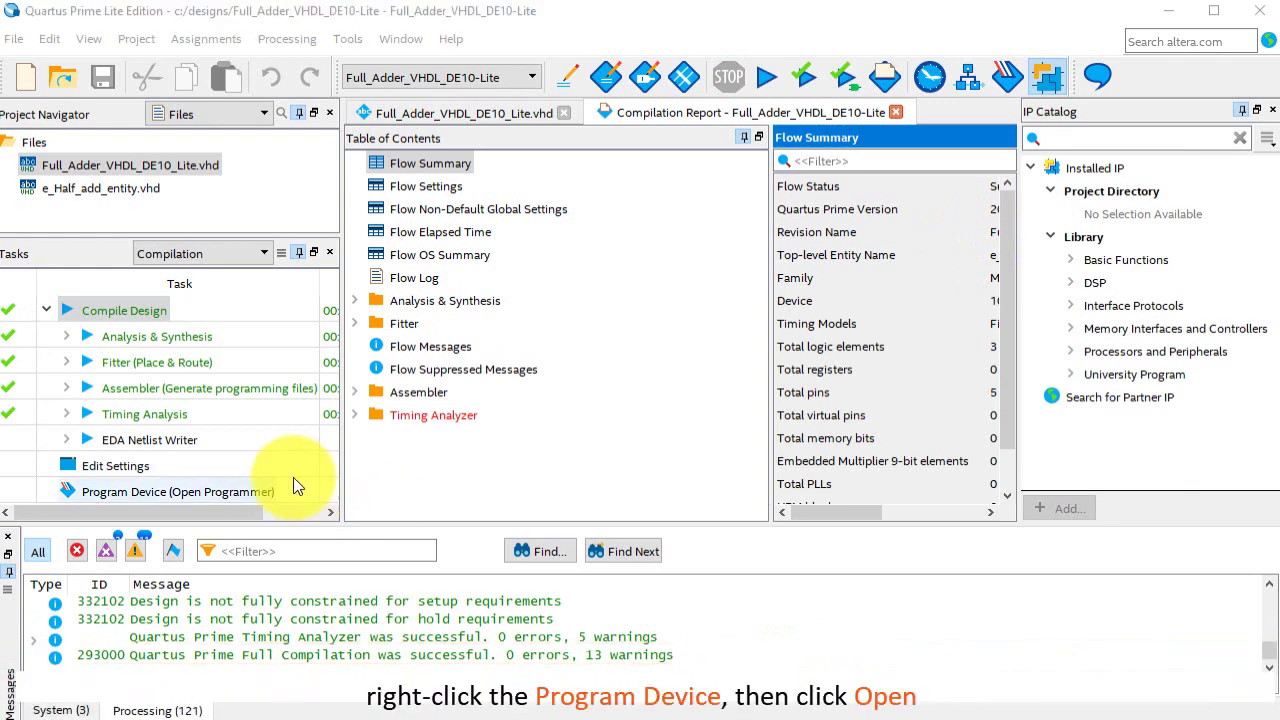
Step: Open the Programmer from Program Device in the Tasks pane for the DE10-Lite board
right_click(198, 486)
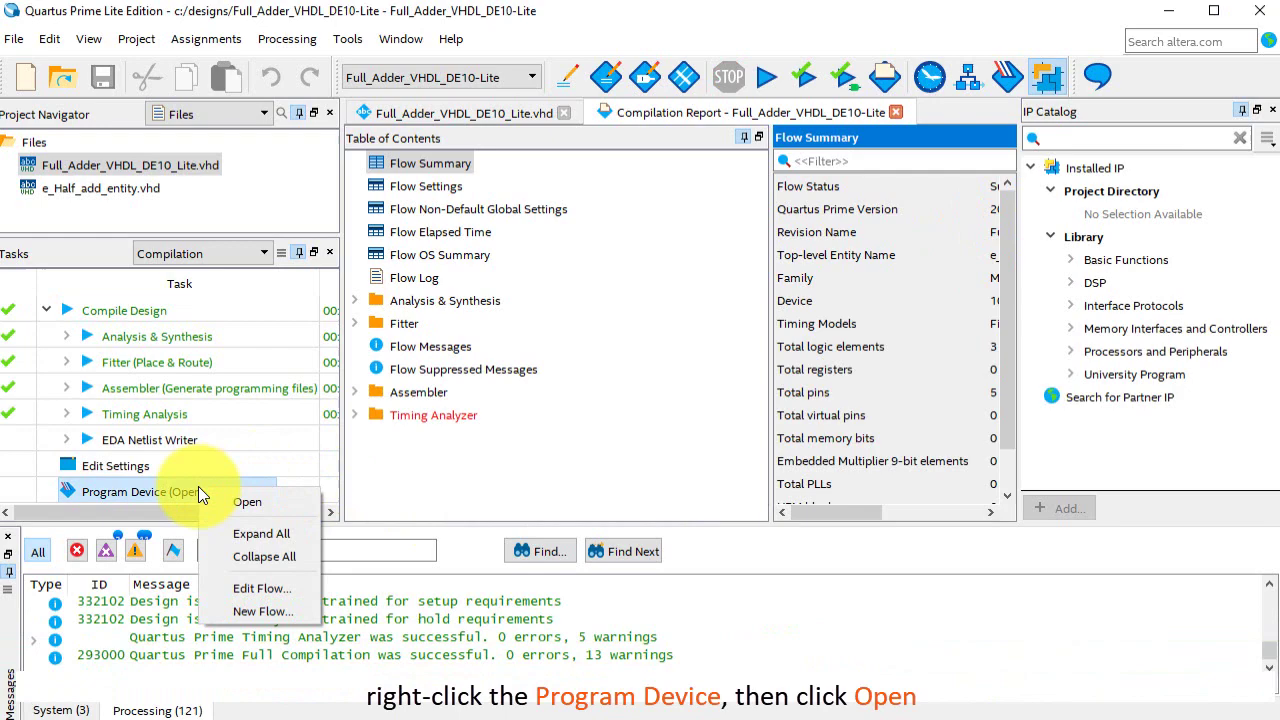
left_click(235, 503)
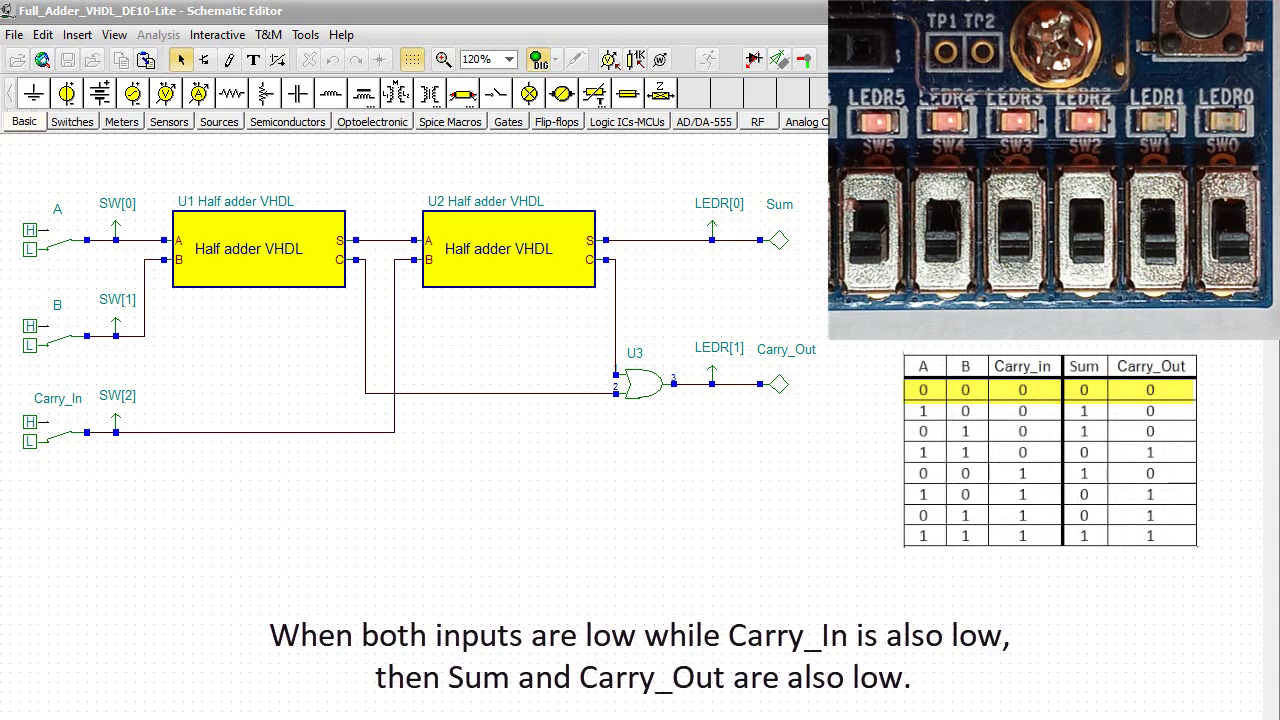
Step: With Carry_In low, step A and B through 10, 01 and 11, checking Sum and Carry_Out
left_click(71, 248)
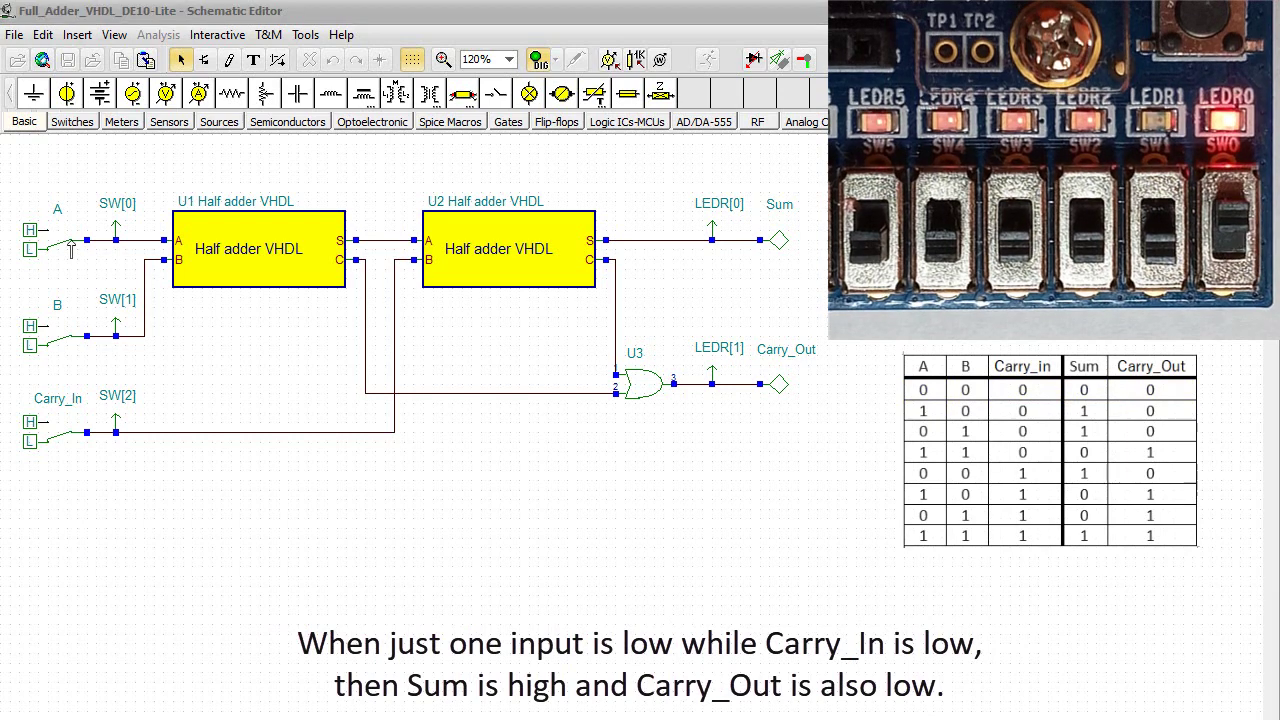
left_click(71, 248)
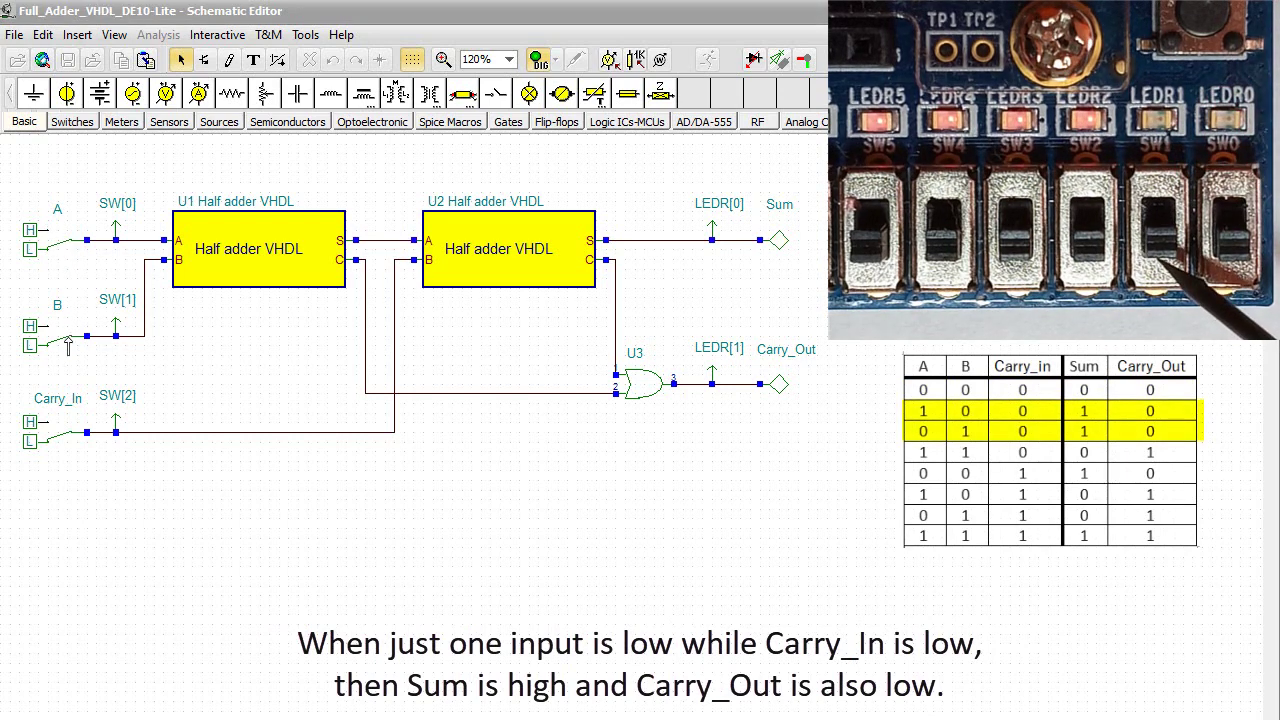
left_click(68, 342)
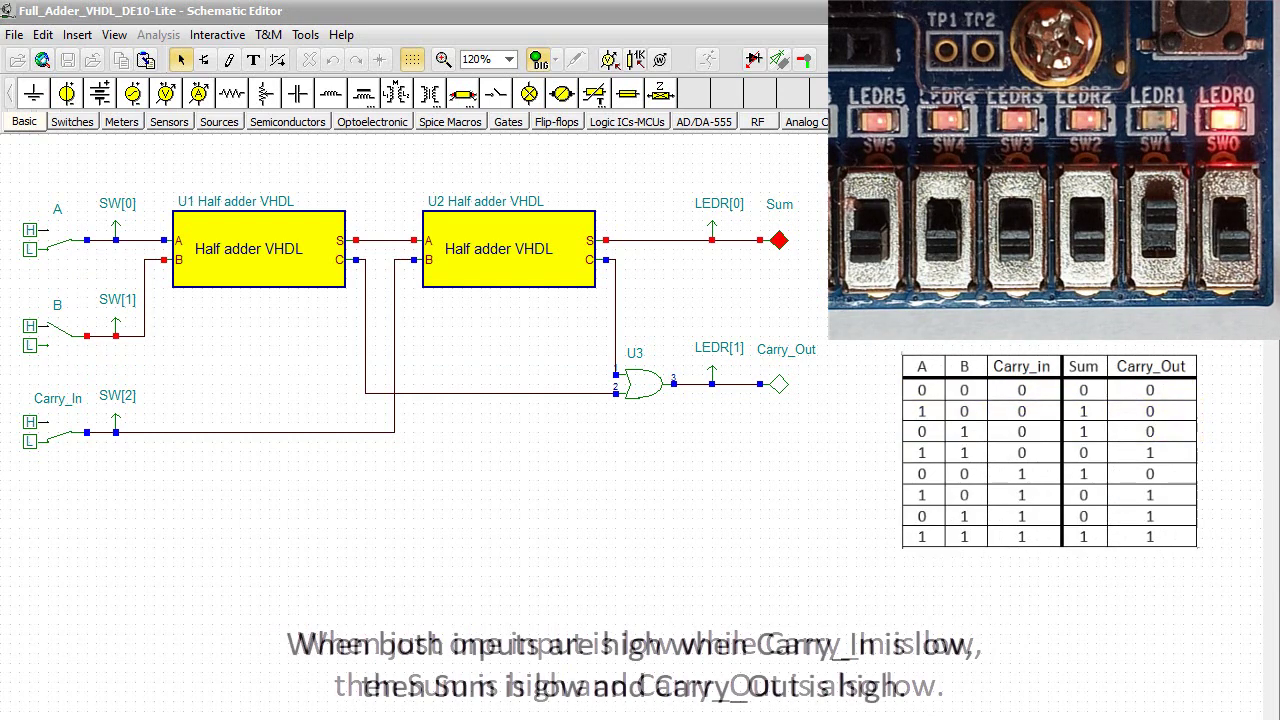
left_click(70, 242)
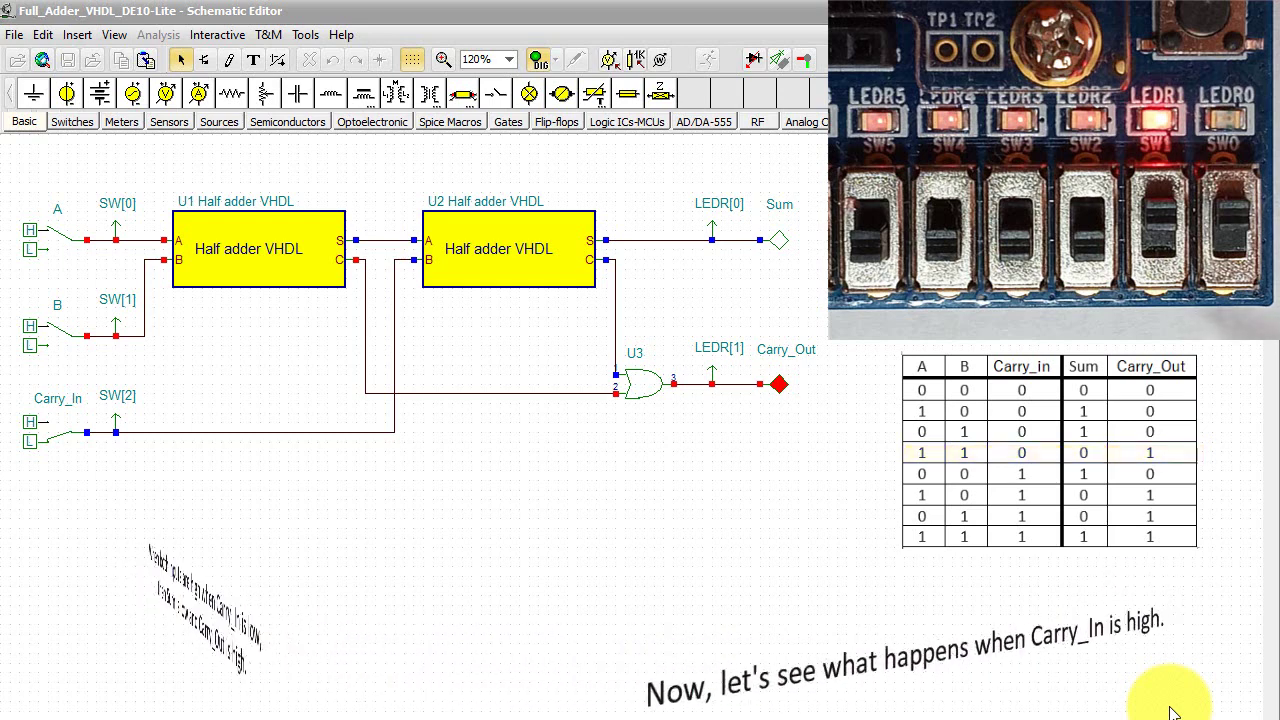
left_click(71, 246)
Step: Set Carry_In high and test A and B combinations, ending with all three inputs high
left_click(68, 334)
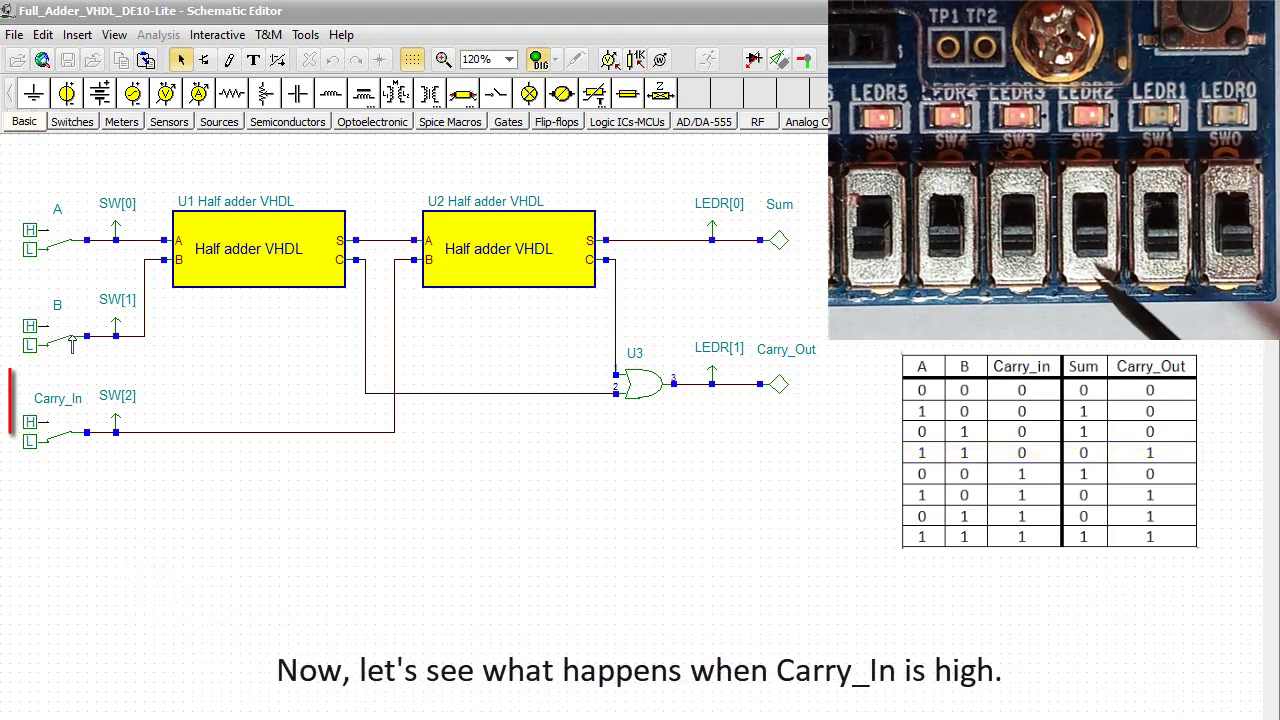
left_click(70, 436)
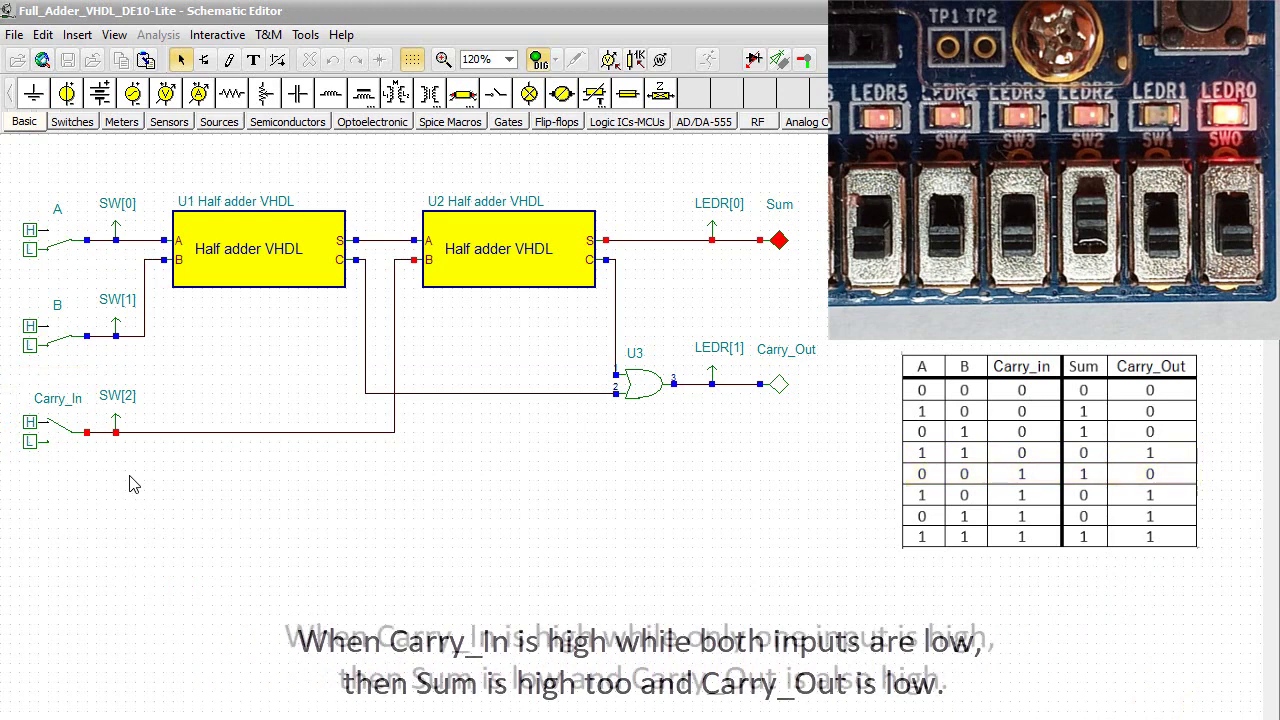
left_click(77, 252)
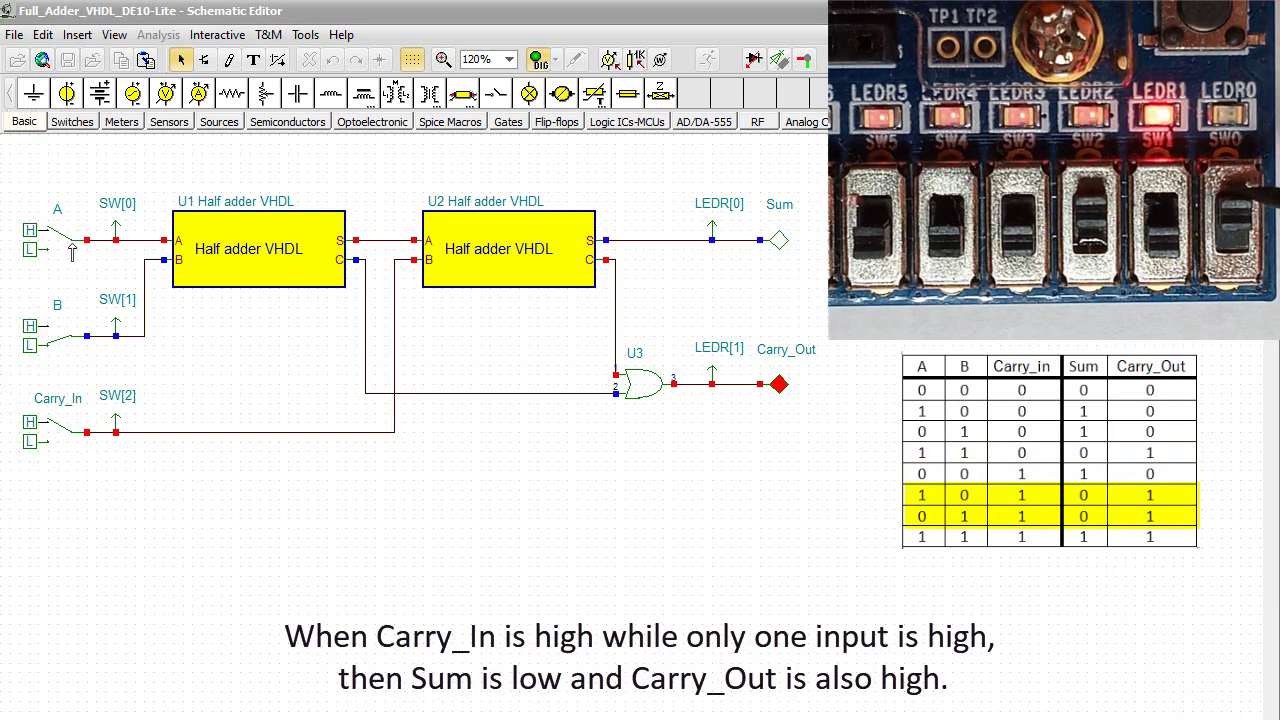
left_click(72, 253)
left_click(71, 341)
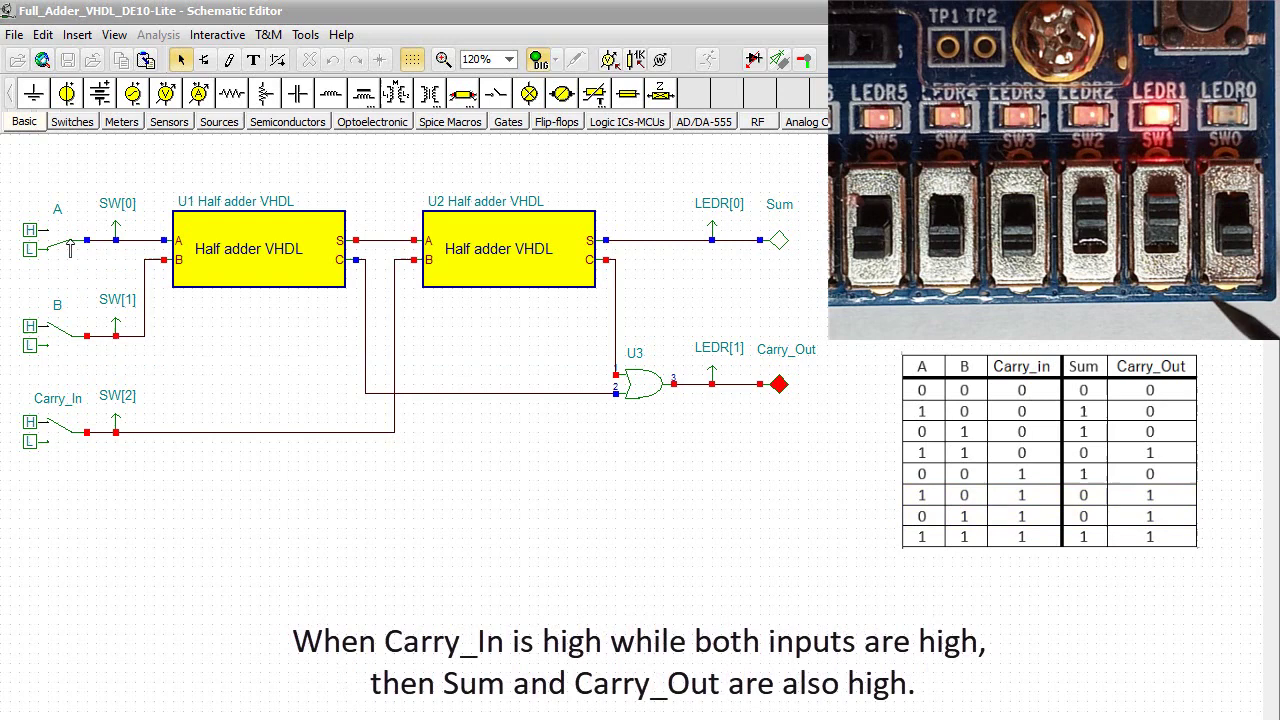
left_click(68, 243)
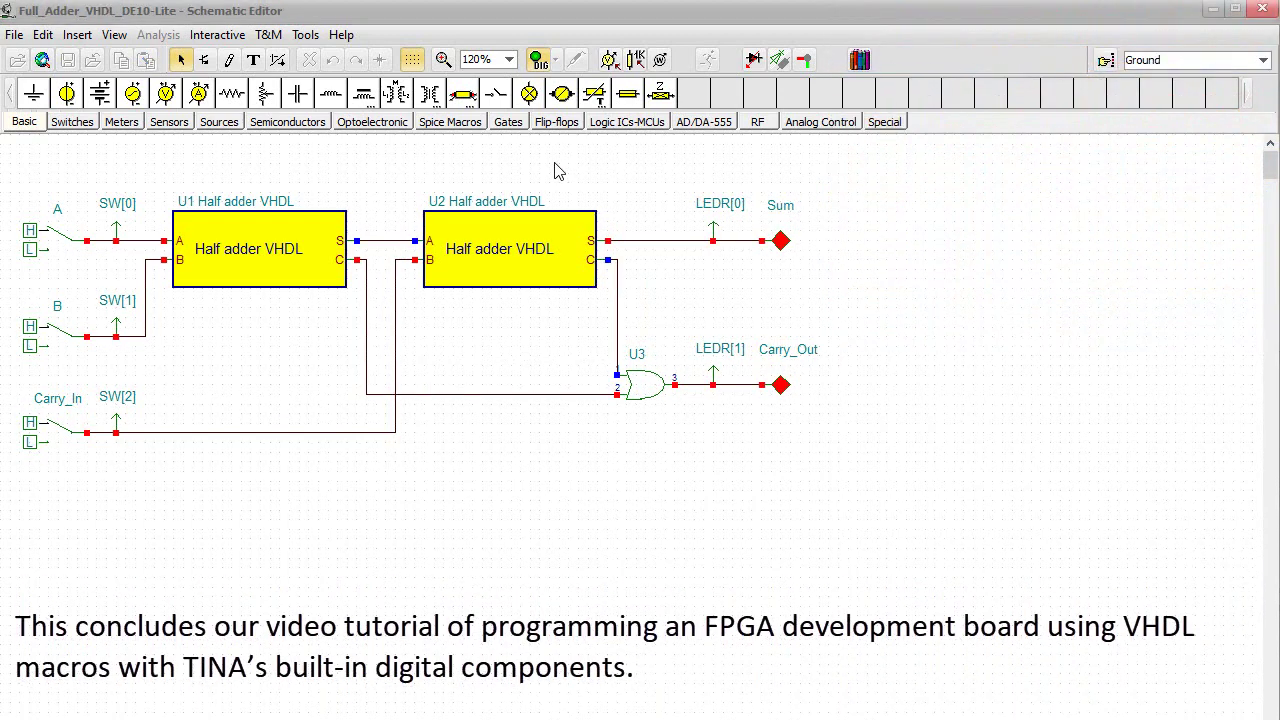
Step: Turn off DIG interactive mode to stop the full adder simulation
left_click(541, 63)
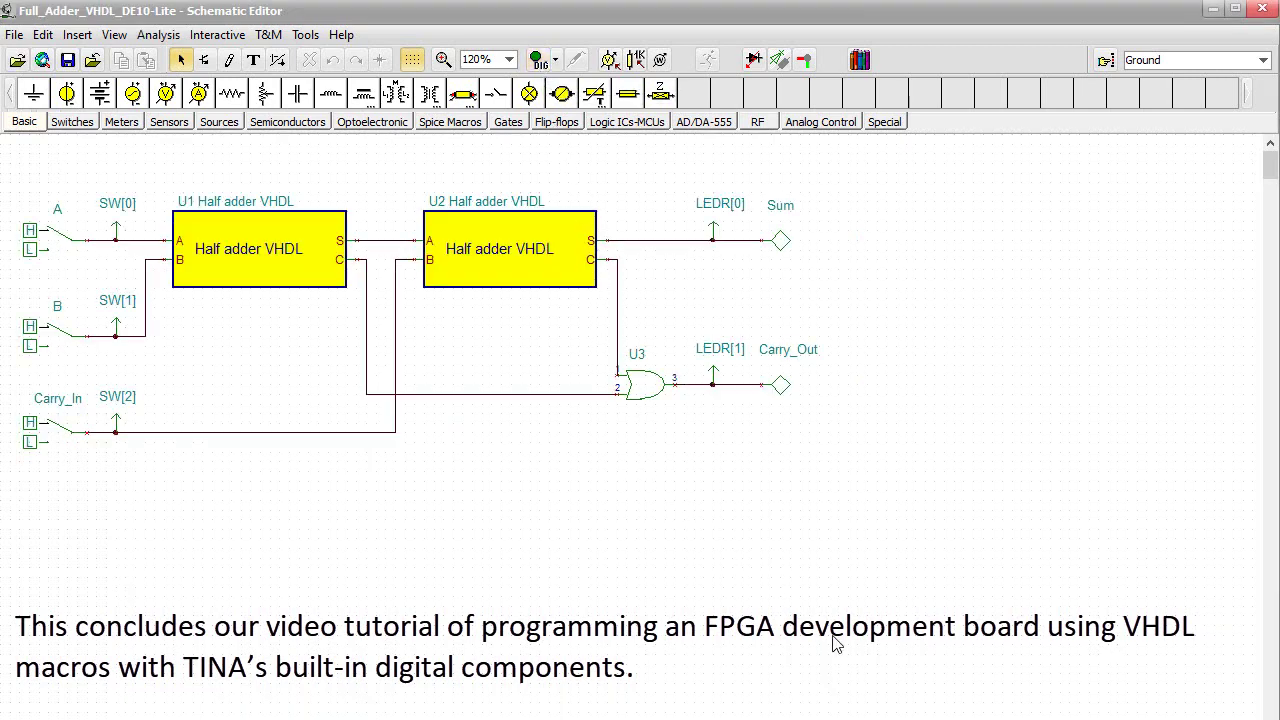